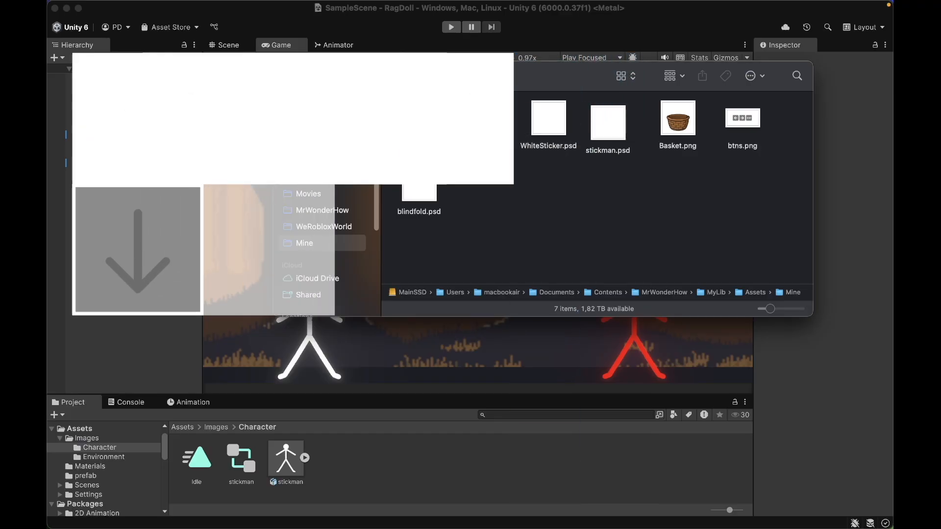
# Import blindfold.psd into the project's Character folder and check its sprite in the Sprite Editor
pyautogui.moveTo(419, 186); pyautogui.dragTo(400, 461)
pyautogui.click(400, 460)
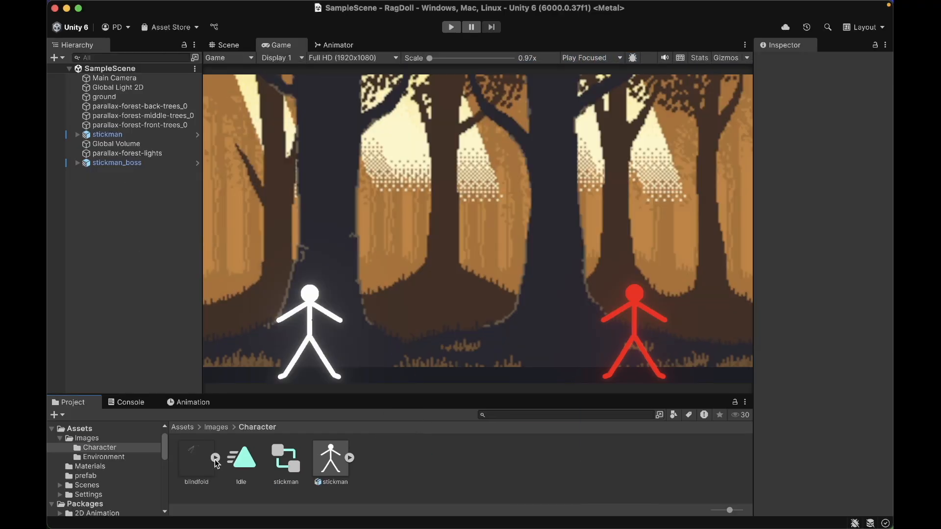
pyautogui.click(791, 188)
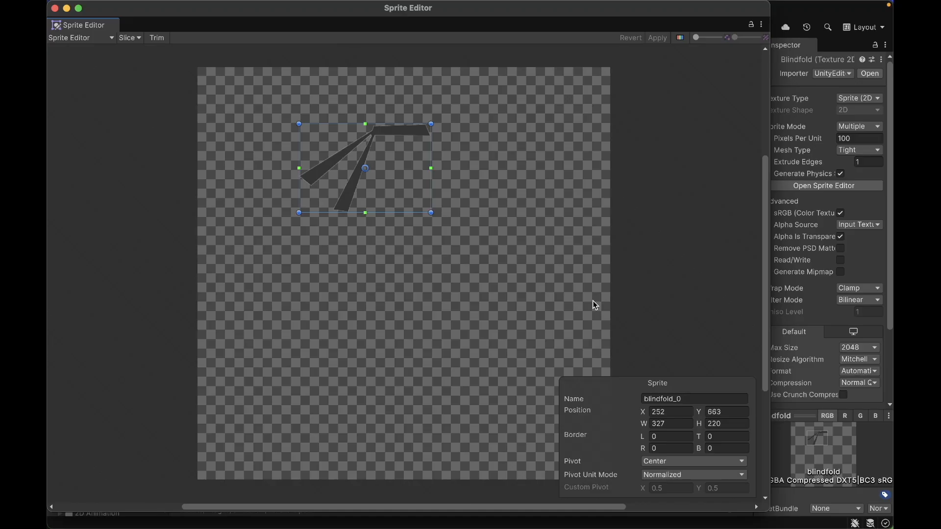
pyautogui.click(54, 8)
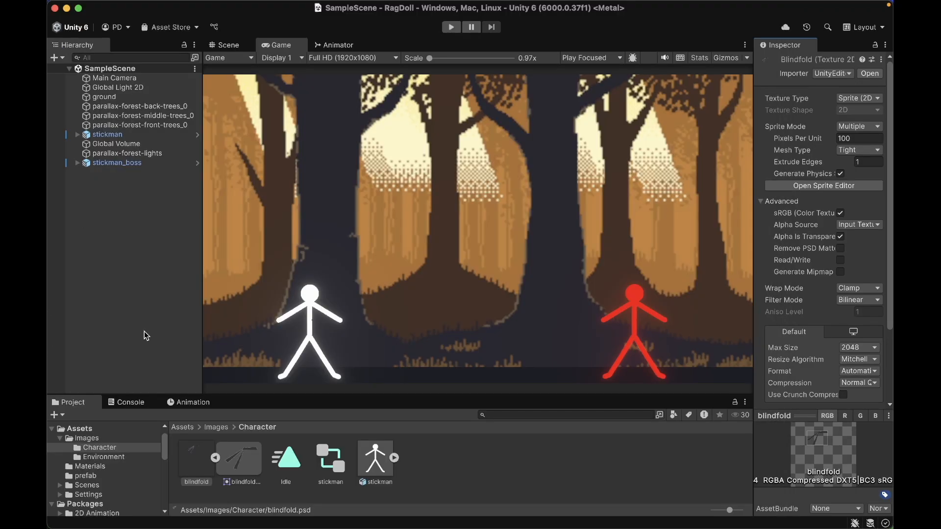
# Widen the Inspector and switch the importer of blindfold to the PSD Importer, checking the separate layer sprites it contains
pyautogui.click(215, 458)
pyautogui.moveTo(753, 102); pyautogui.dragTo(689, 107)
pyautogui.click(771, 75)
pyautogui.click(782, 92)
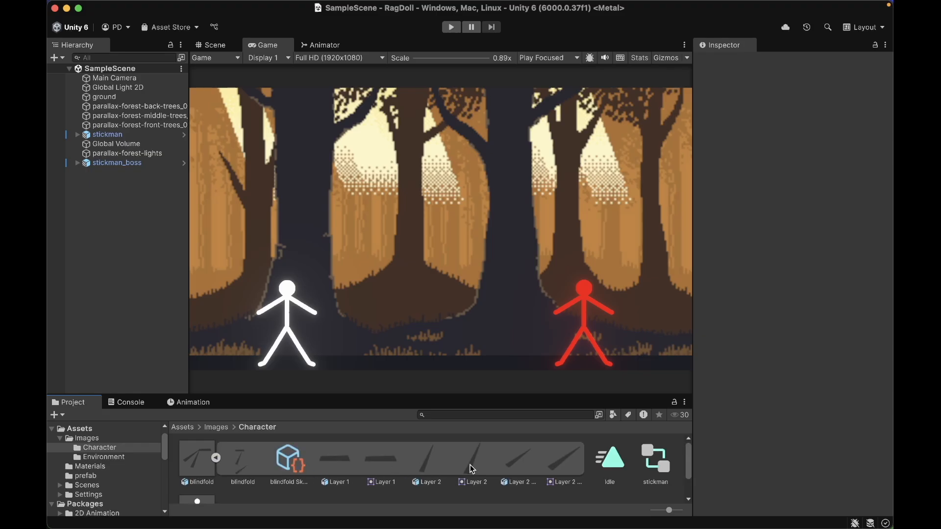
pyautogui.click(215, 458)
# Open blindfold in the Skinning Editor and create a root bone along the horizontal strip
pyautogui.click(202, 465)
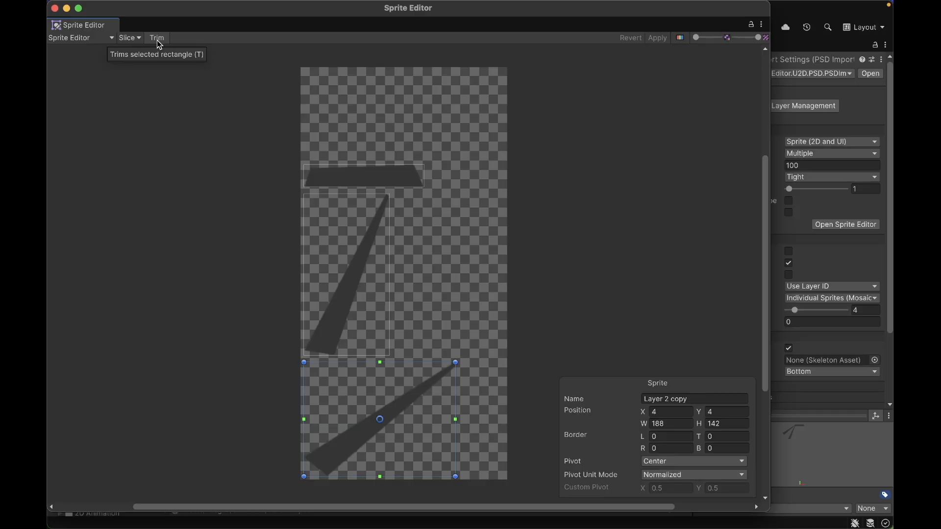
pyautogui.click(111, 38)
pyautogui.click(89, 91)
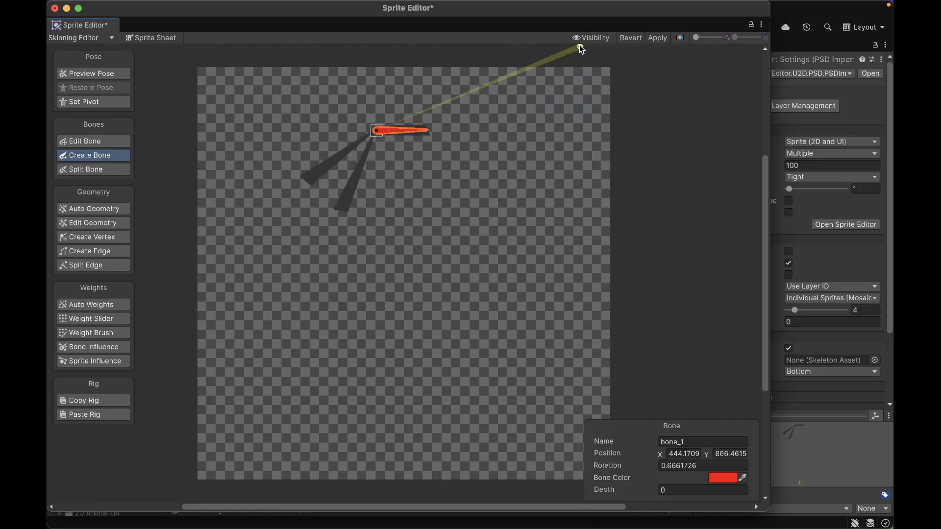
# Hide the horizontal strip's bone and create a chain of four child bones down the steeper hanging strip
pyautogui.click(590, 38)
pyautogui.click(603, 114)
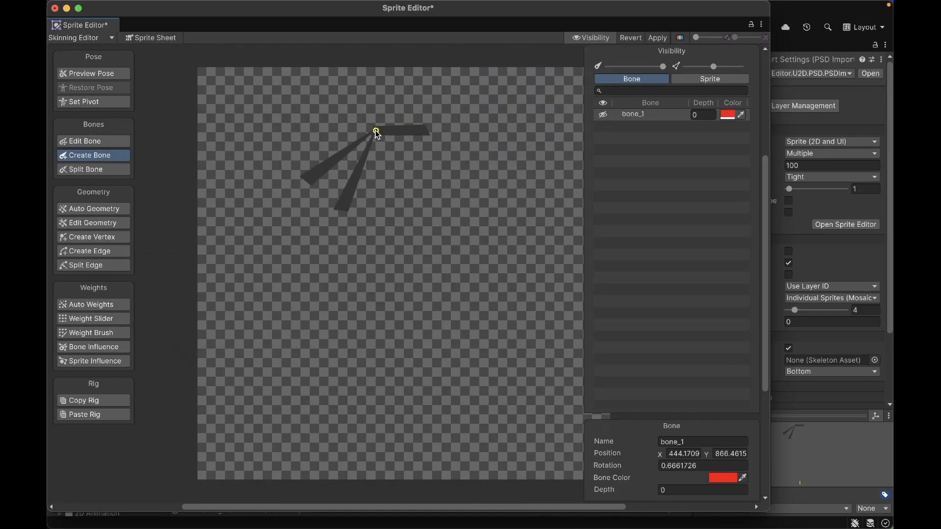
pyautogui.click(376, 131)
pyautogui.click(365, 155)
pyautogui.click(356, 175)
pyautogui.click(349, 192)
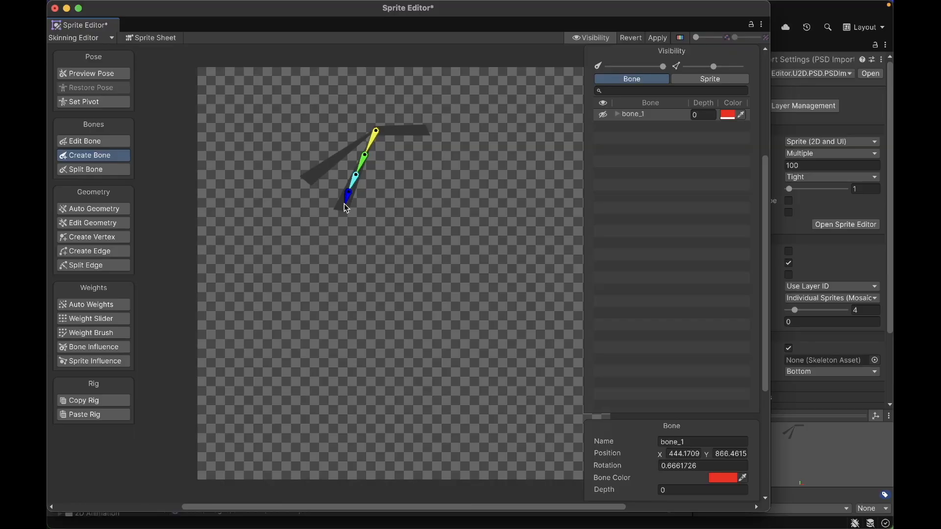
pyautogui.click(342, 210)
# With the horizontal strip's bone as parent, create a second chain of four bones along the other hanging strip, hiding overlapping bones
pyautogui.click(376, 131)
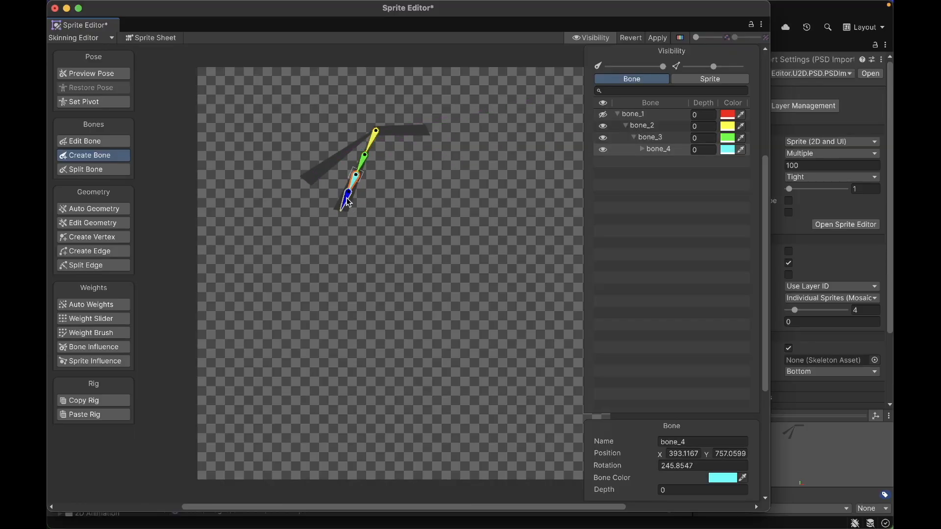
pyautogui.click(605, 126)
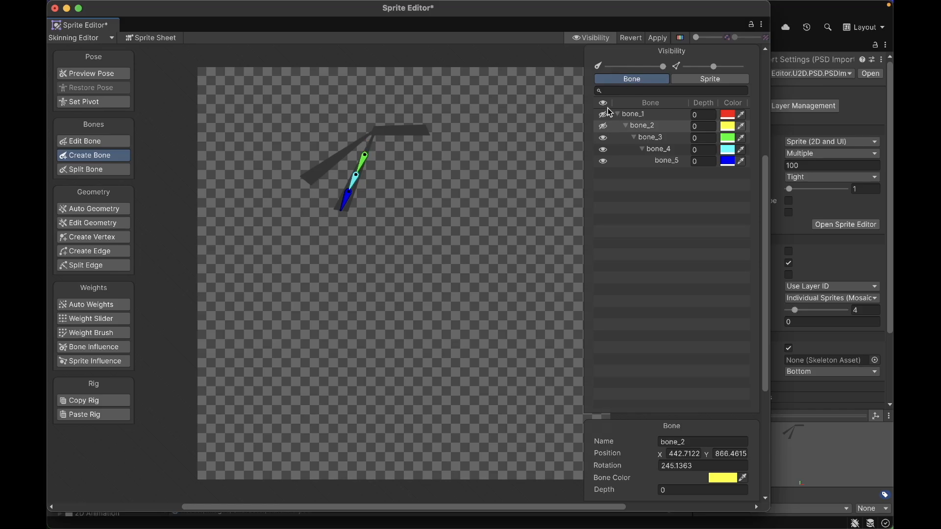
pyautogui.click(603, 114)
pyautogui.click(381, 135)
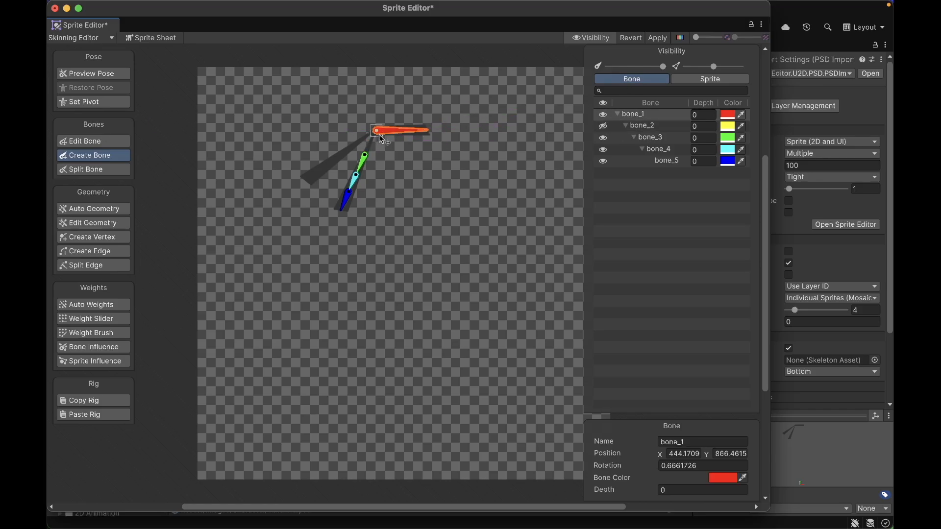
pyautogui.click(603, 115)
pyautogui.click(377, 132)
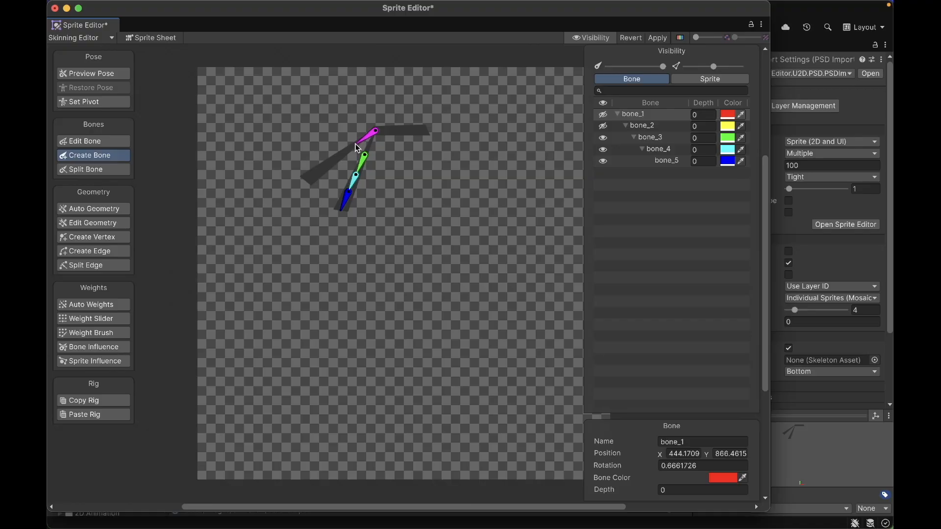
pyautogui.click(356, 144)
pyautogui.click(338, 157)
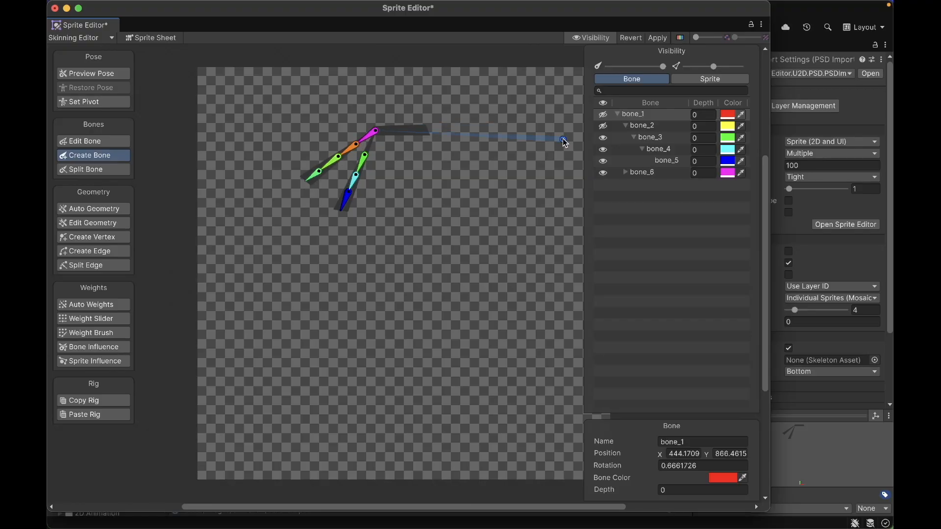
# Show the hidden root bone and first strip bone again and apply the blindfold skeleton
pyautogui.click(603, 126)
pyautogui.click(603, 114)
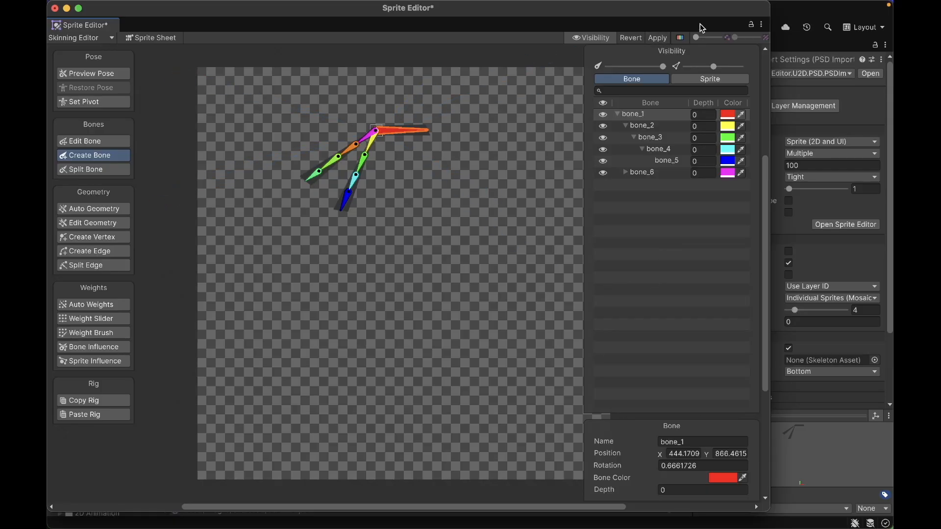
pyautogui.click(657, 38)
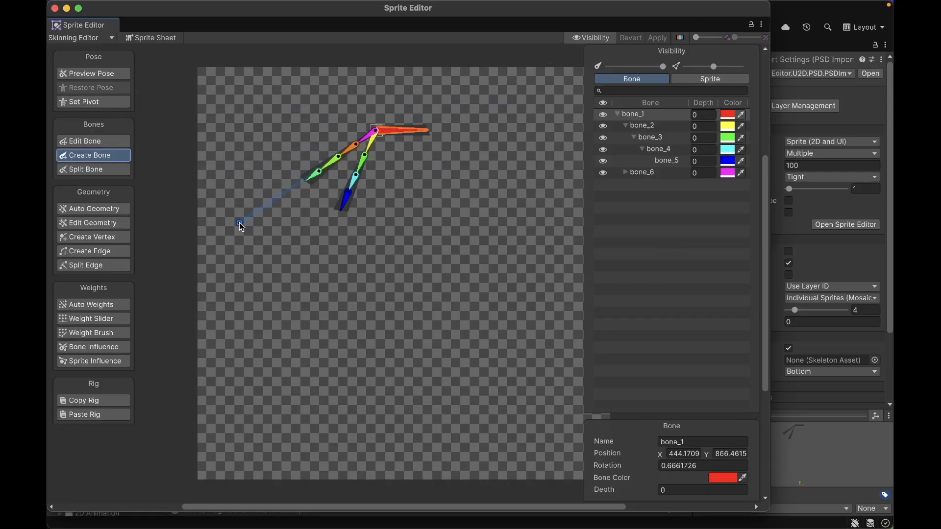
# Check the bone and sprite influences, and auto-generate geometry with weights for all visible blindfold sprites
pyautogui.click(93, 347)
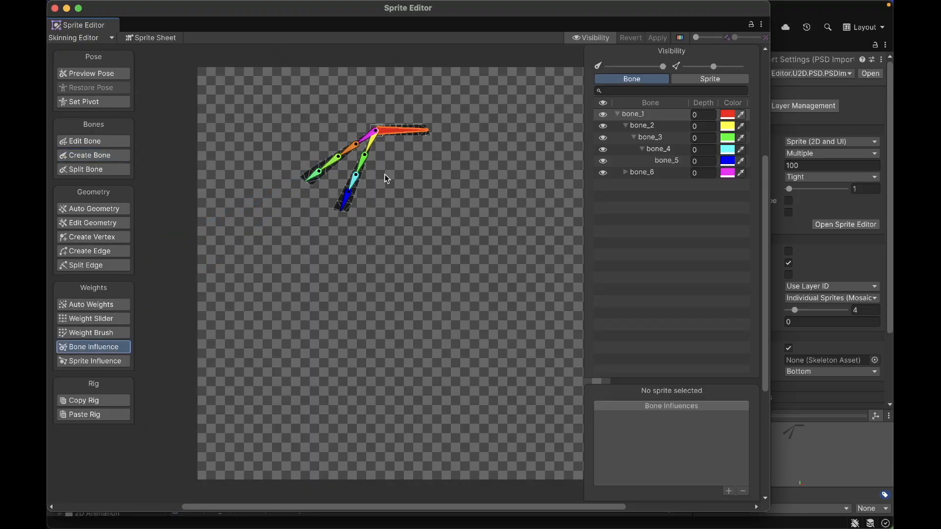
pyautogui.click(641, 118)
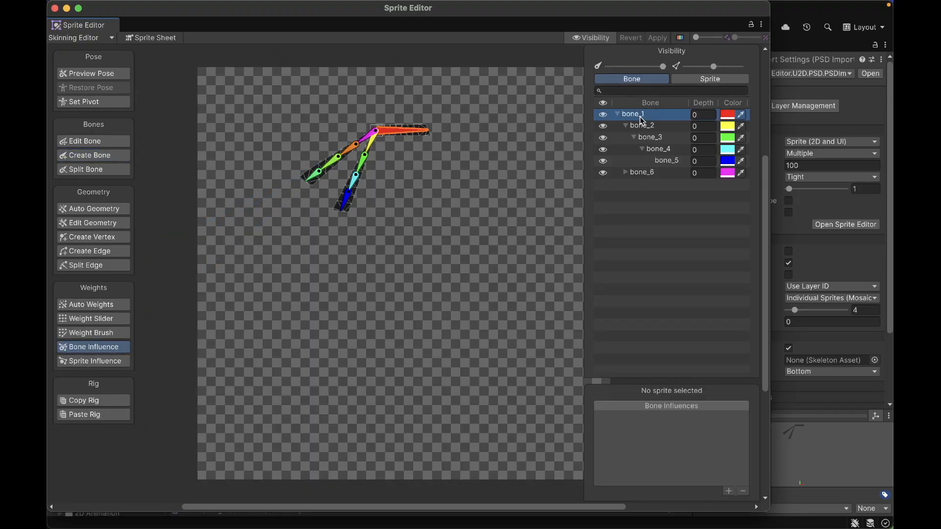
pyautogui.click(118, 361)
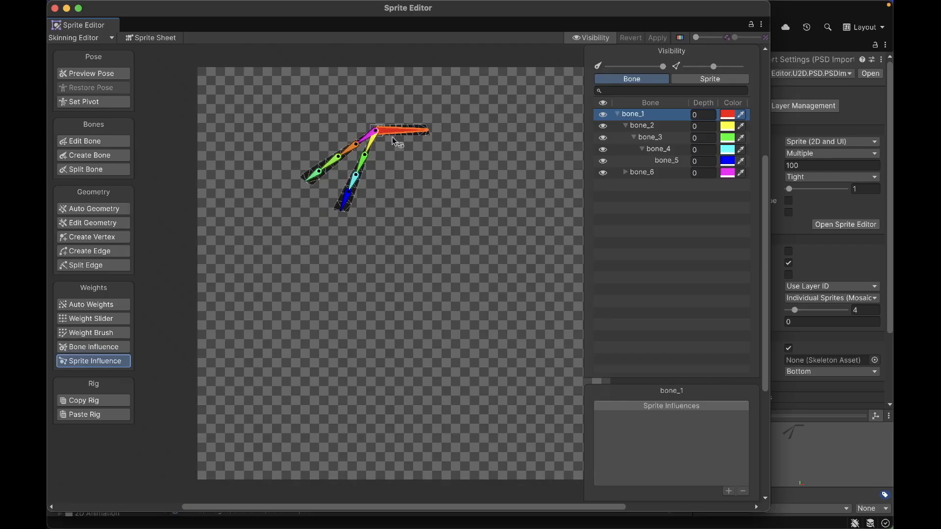
pyautogui.click(123, 214)
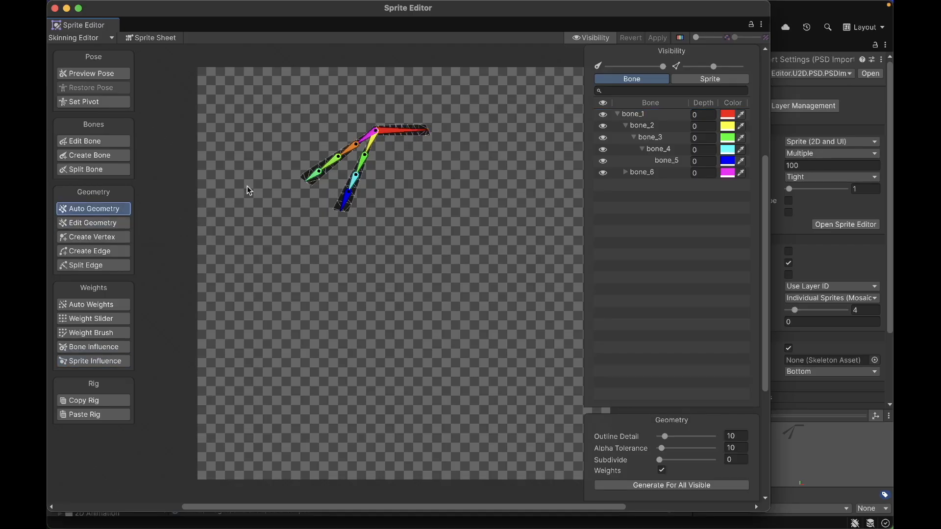
pyautogui.click(610, 487)
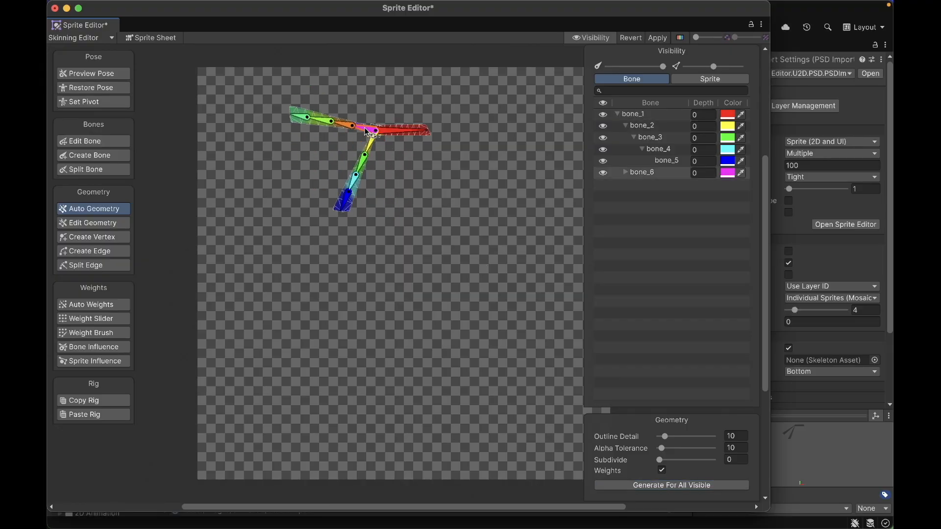
# Test-bend the bones of both hanging strips and undo the pose changes
pyautogui.click(354, 153)
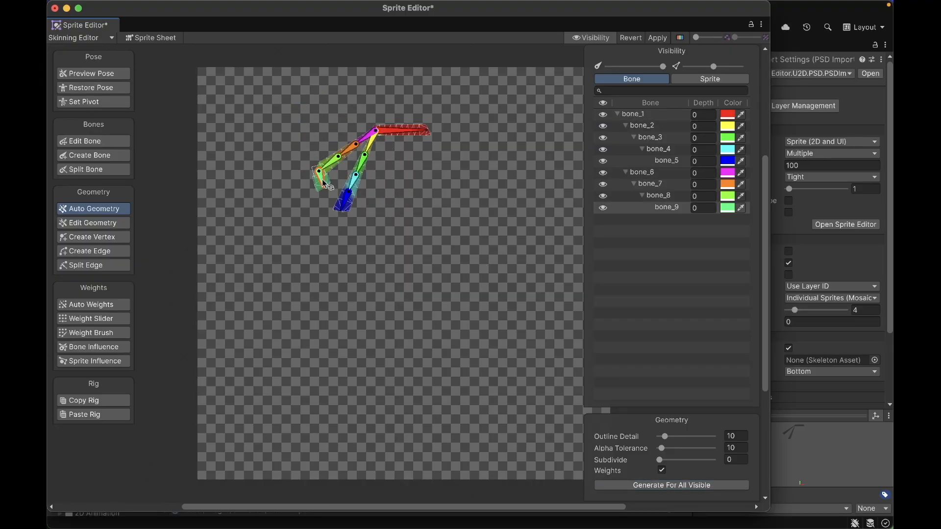
pyautogui.click(349, 208)
pyautogui.moveTo(351, 208); pyautogui.dragTo(377, 150)
pyautogui.press('super+z')
# Apply the blindfold's generated geometry and weights and close the Sprite Editor
pyautogui.click(658, 38)
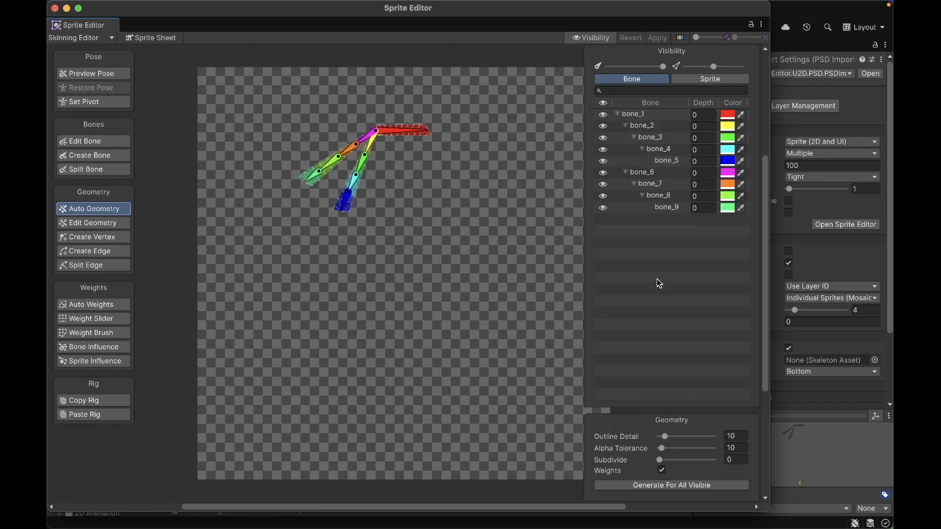
pyautogui.click(54, 8)
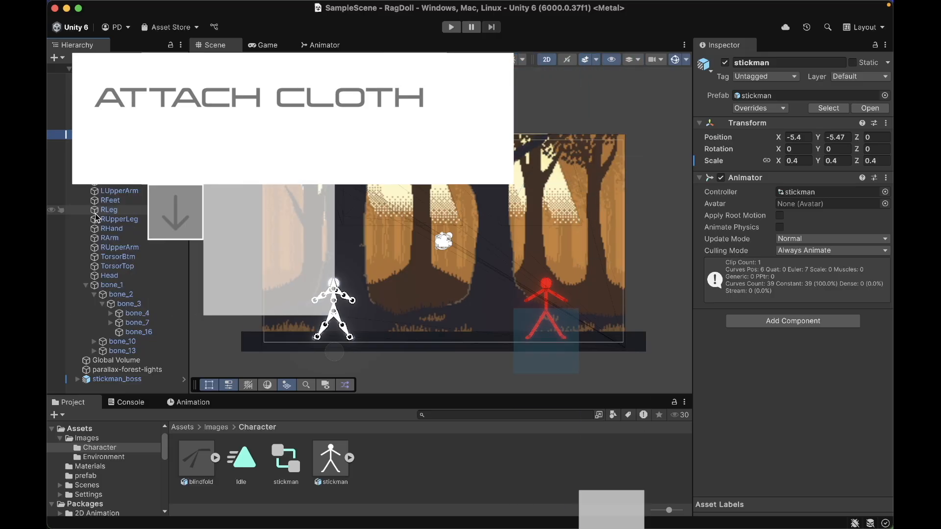
# Try placing the blindfold under the stickman's head bone bone_16 and delete the placed copy
pyautogui.click(138, 332)
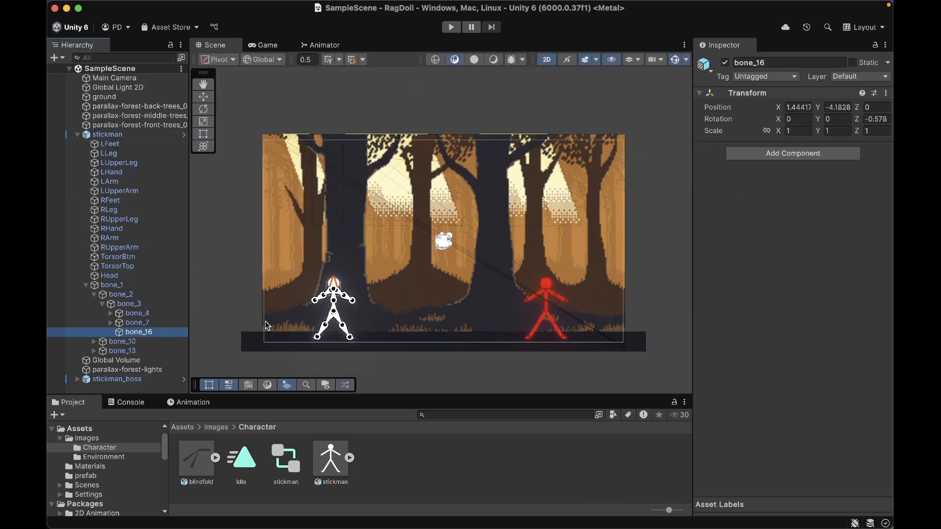
pyautogui.moveTo(196, 461); pyautogui.dragTo(139, 332)
pyautogui.press('f')
pyautogui.press('w')
pyautogui.scroll(-5, 315, 302)
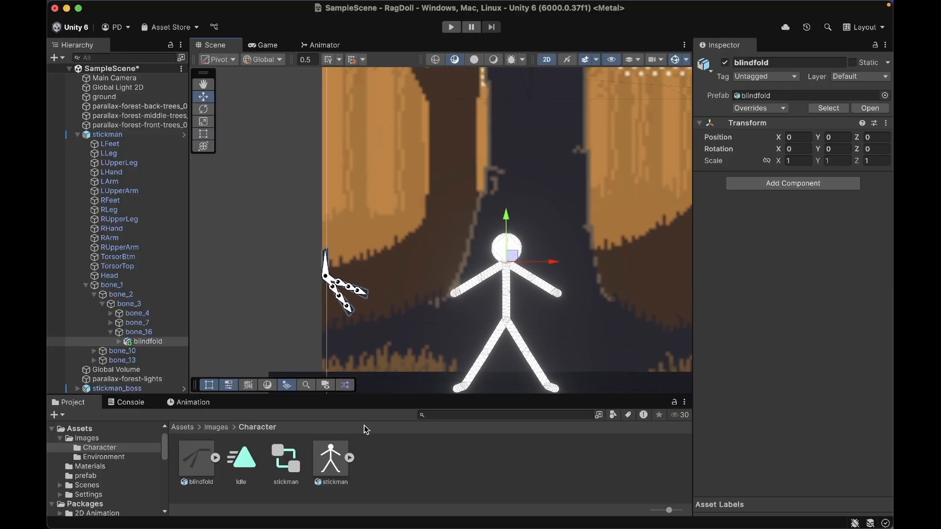
pyautogui.rightClick(156, 342)
pyautogui.click(196, 116)
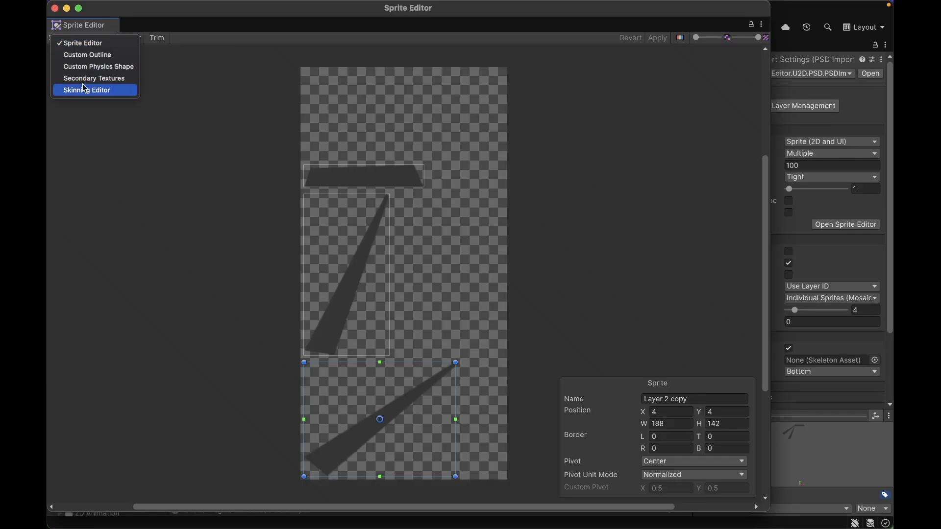
# In the Skinning Editor, set the blindfold's pivot to Custom at X 0.44, Y 0.85, apply it and close the editor
pyautogui.click(84, 89)
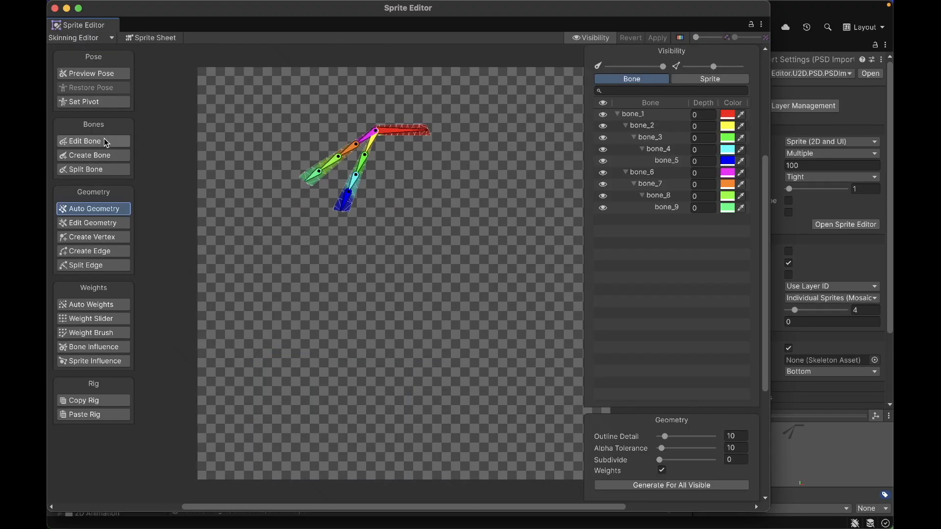
pyautogui.click(93, 73)
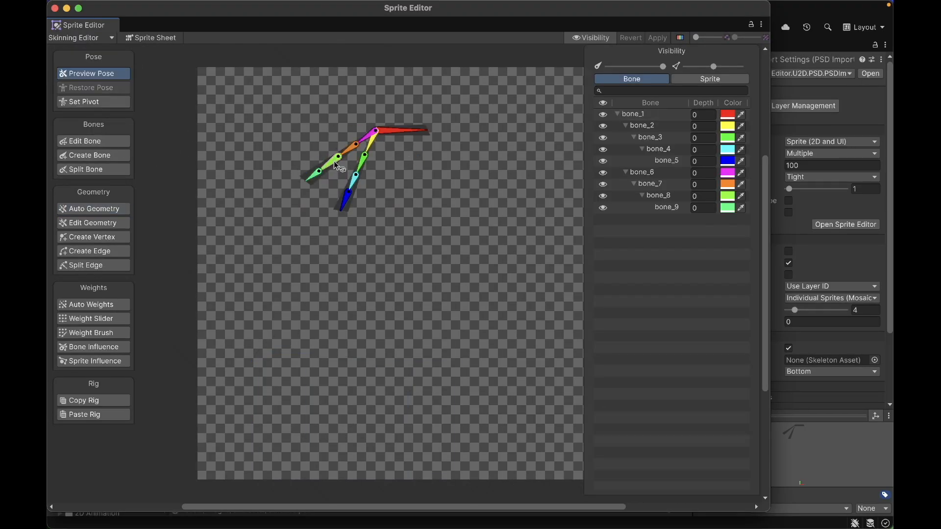
pyautogui.click(93, 101)
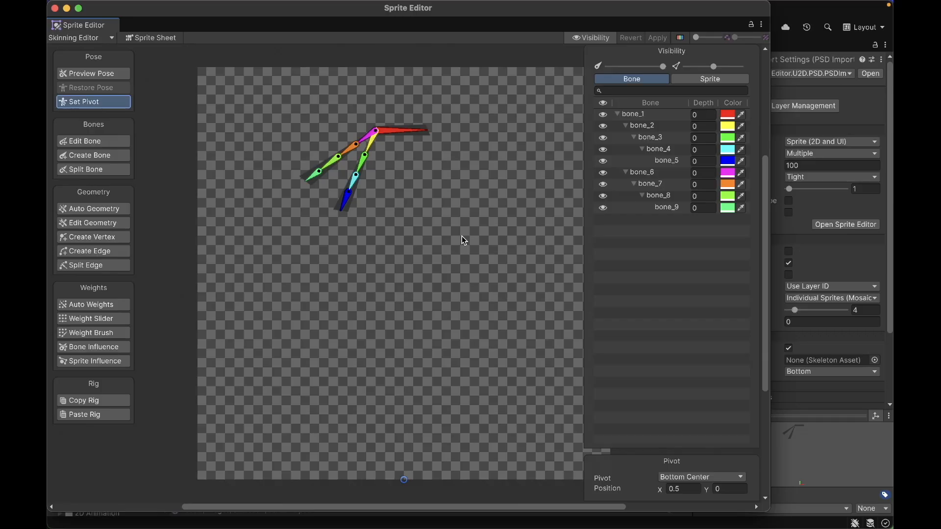
pyautogui.click(700, 477)
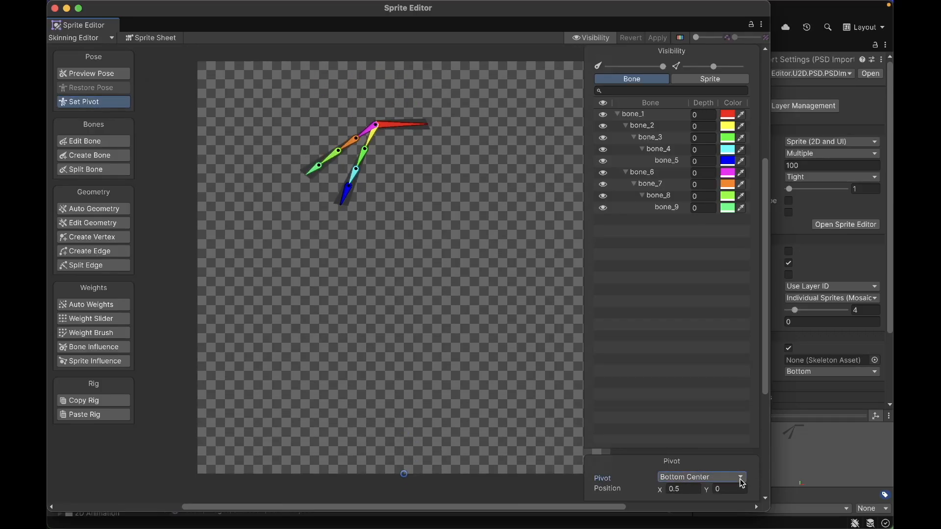
pyautogui.moveTo(661, 488); pyautogui.dragTo(721, 491)
pyautogui.click(708, 494)
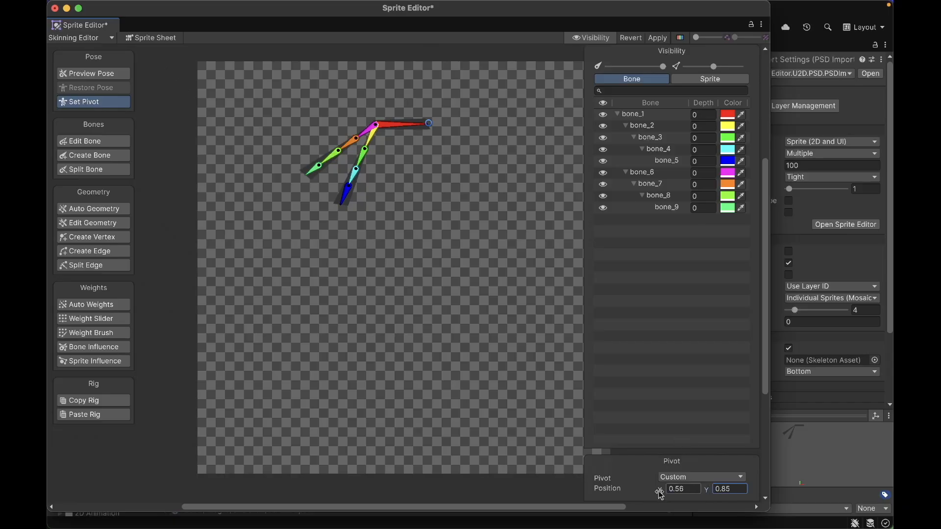
pyautogui.moveTo(660, 495); pyautogui.dragTo(655, 494)
pyautogui.click(657, 38)
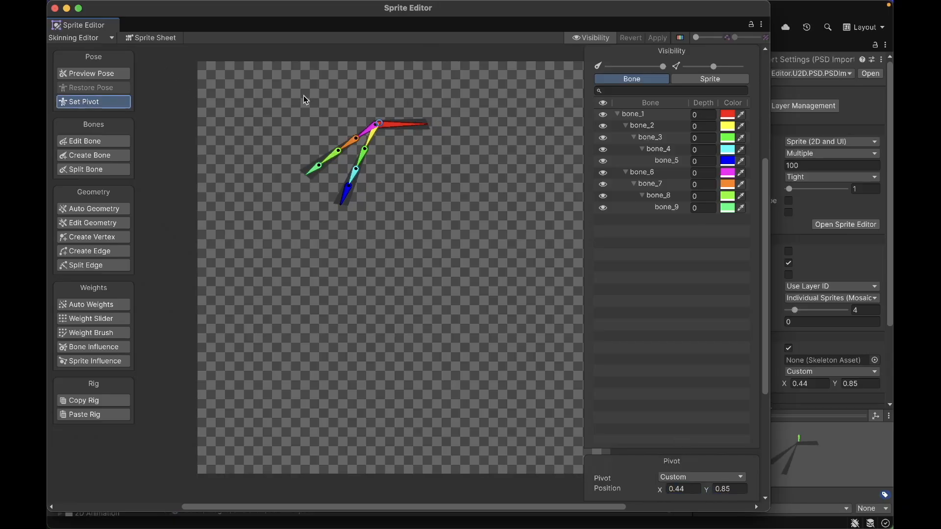
pyautogui.click(55, 8)
# Attach the blindfold to the stickman's bone_16 with Z rotation -90 and move it across the head to about X 0.944, Y 0.508
pyautogui.moveTo(201, 465); pyautogui.dragTo(138, 338)
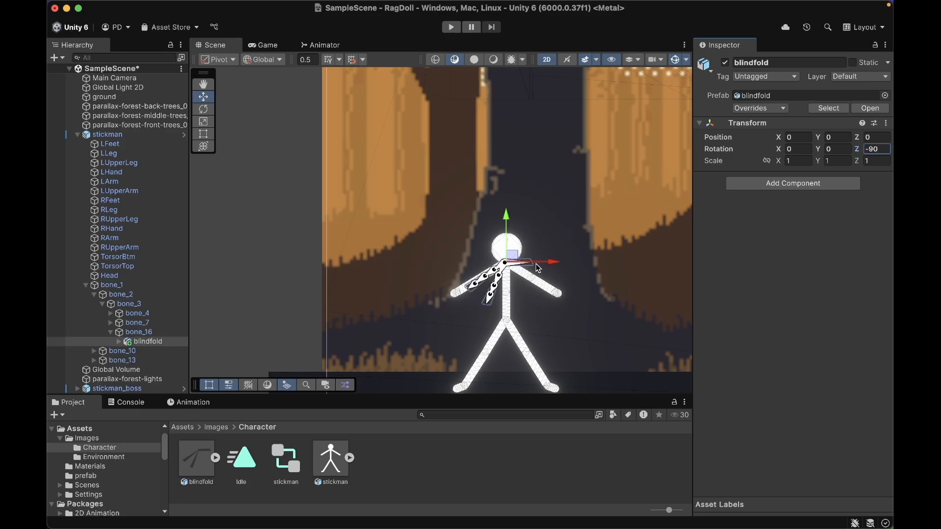
pyautogui.moveTo(512, 255); pyautogui.dragTo(502, 237)
pyautogui.hotkey('shift', 'space')
pyautogui.scroll(5, 577, 260)
pyautogui.scroll(-3, 530, 220)
pyautogui.scroll(-4, 530, 220)
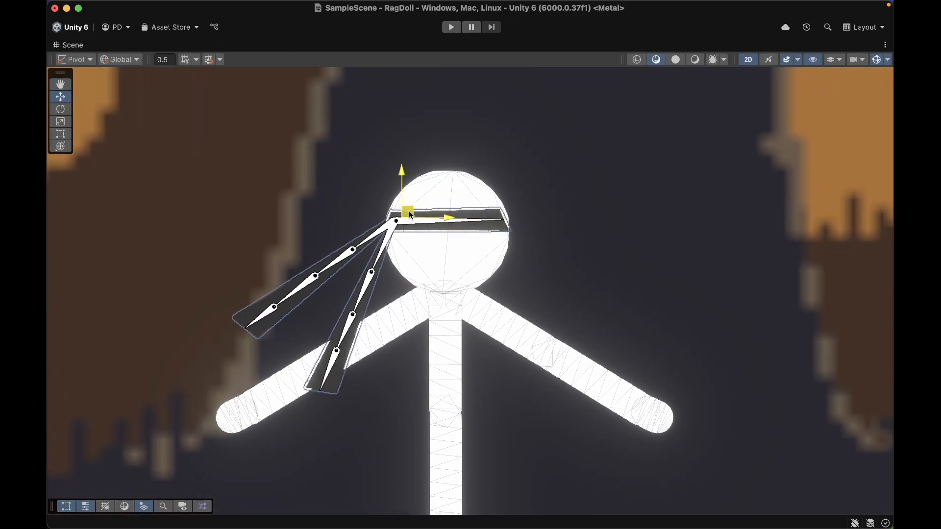
pyautogui.hotkey('shift', 'space')
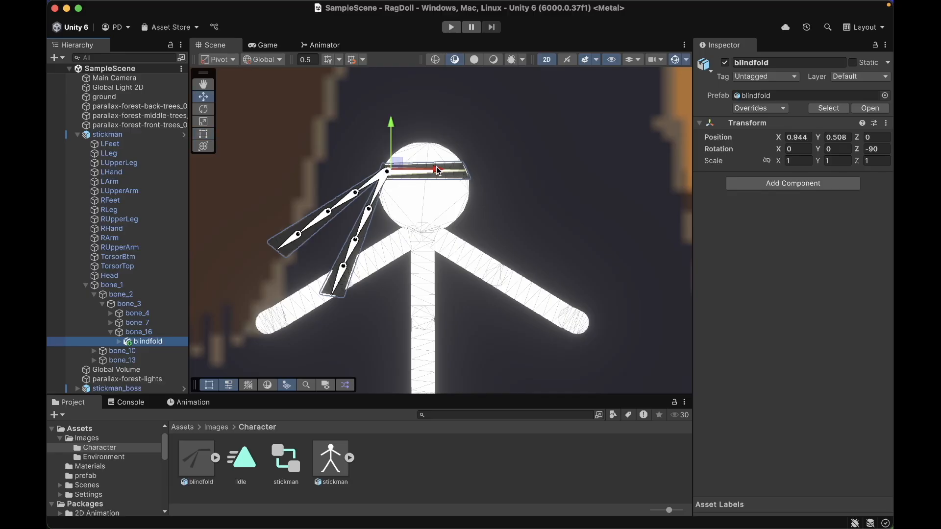
# Check the blindfold on the stickman's head in the Game view and look at the Animator graph
pyautogui.click(466, 458)
pyautogui.click(265, 44)
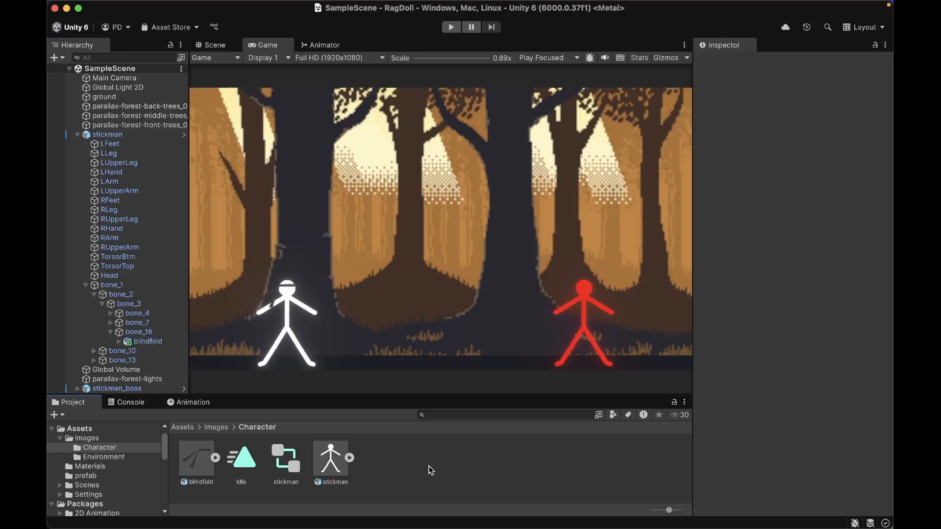
pyautogui.click(211, 45)
pyautogui.click(321, 45)
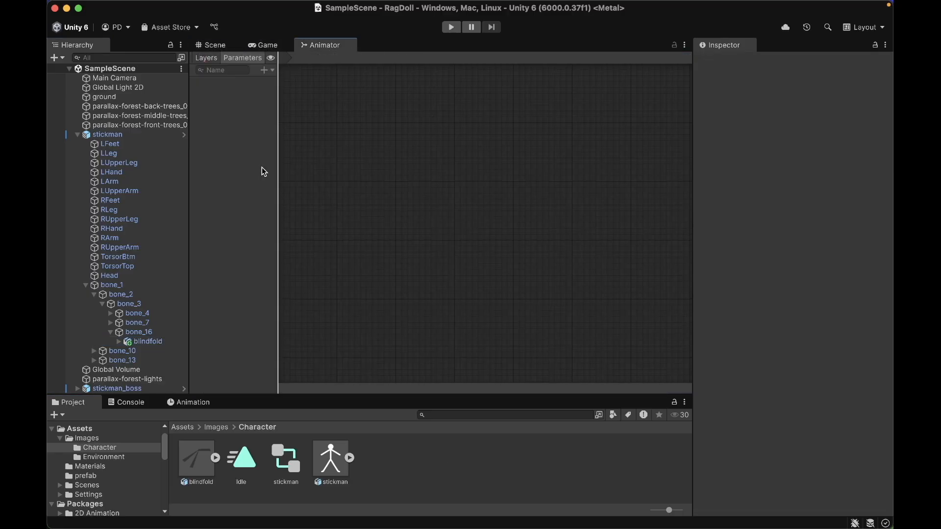
# Play the stickman's Idle animation clip and check the blindfold in the Scene and Game views
pyautogui.click(107, 134)
pyautogui.click(109, 135)
pyautogui.click(212, 44)
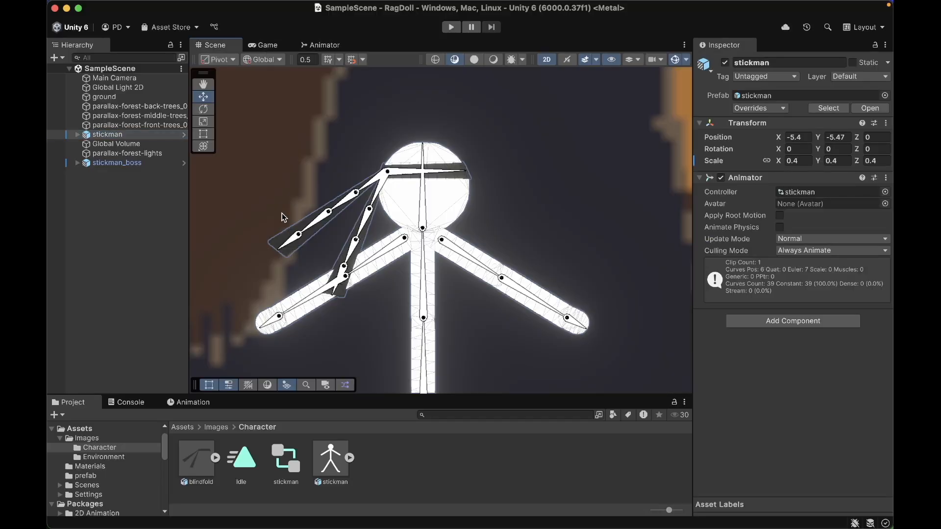
pyautogui.click(189, 402)
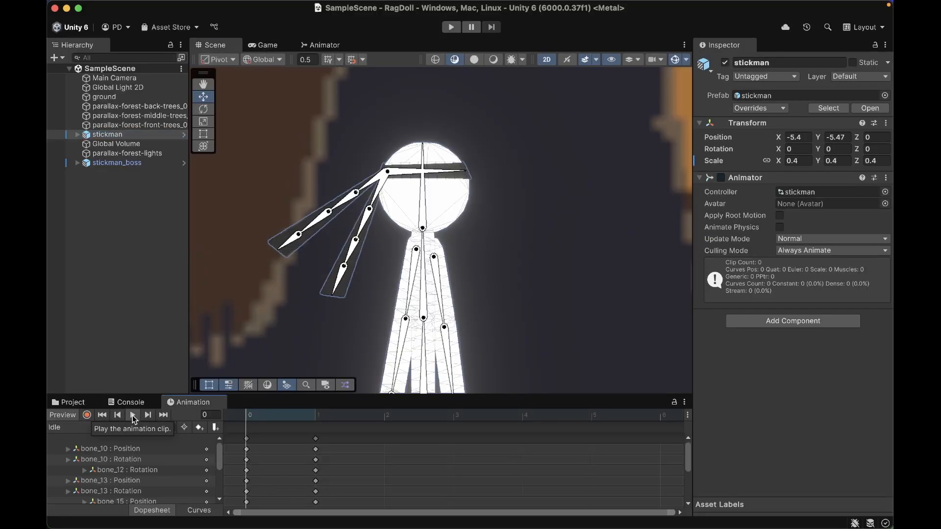
pyautogui.scroll(-5, 348, 294)
pyautogui.click(268, 45)
pyautogui.click(211, 45)
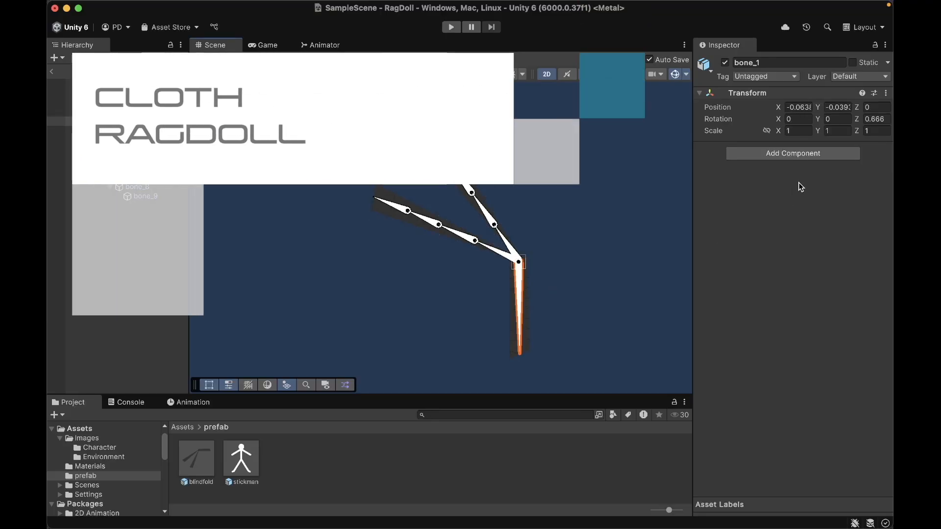
# Add a Rigidbody 2D component to bone_1 of the blindfold prefab
pyautogui.click(807, 154)
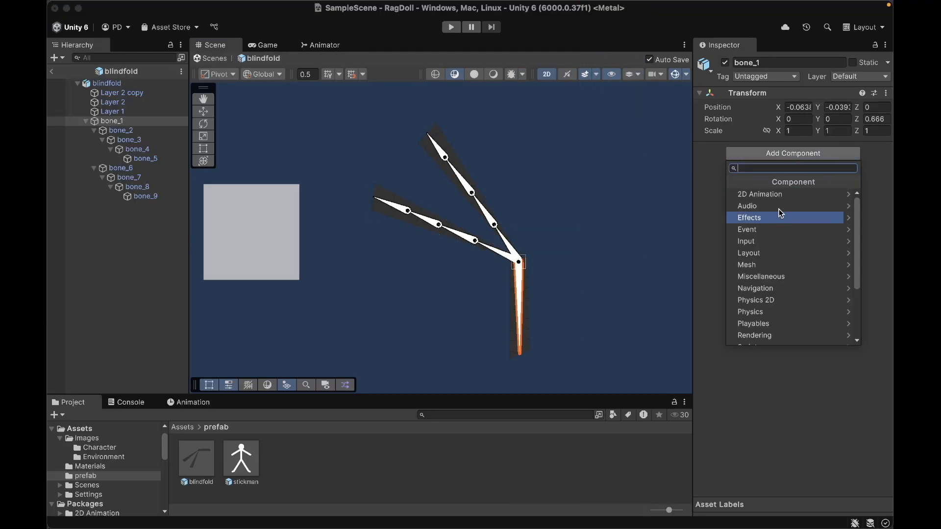
pyautogui.write('r')
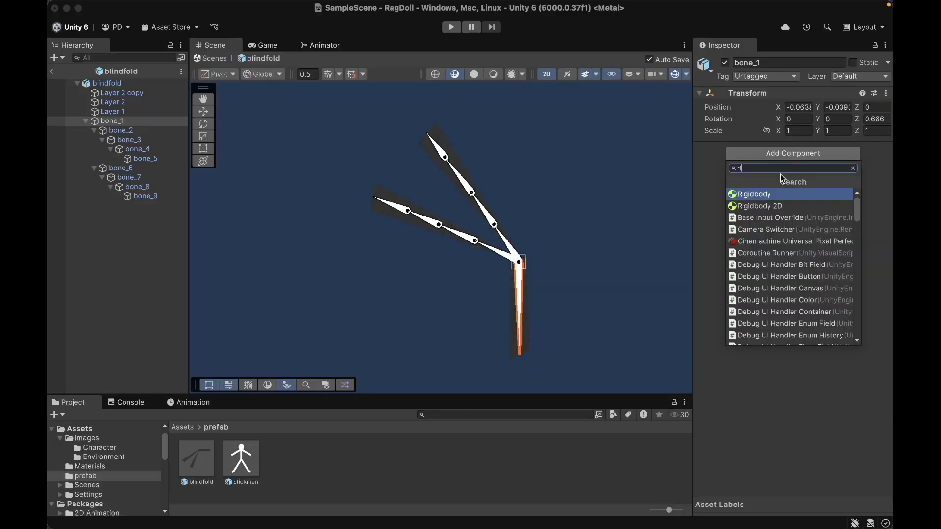
pyautogui.press('Down')
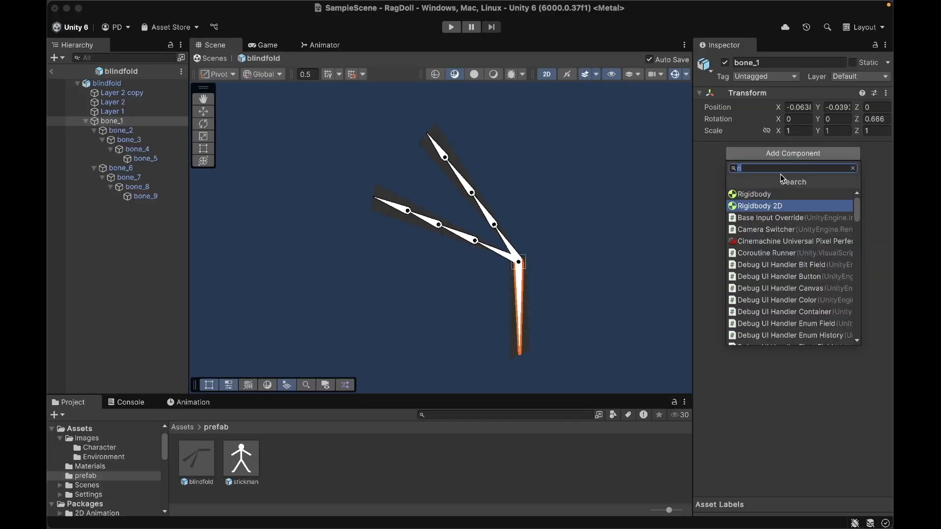
pyautogui.press('Return')
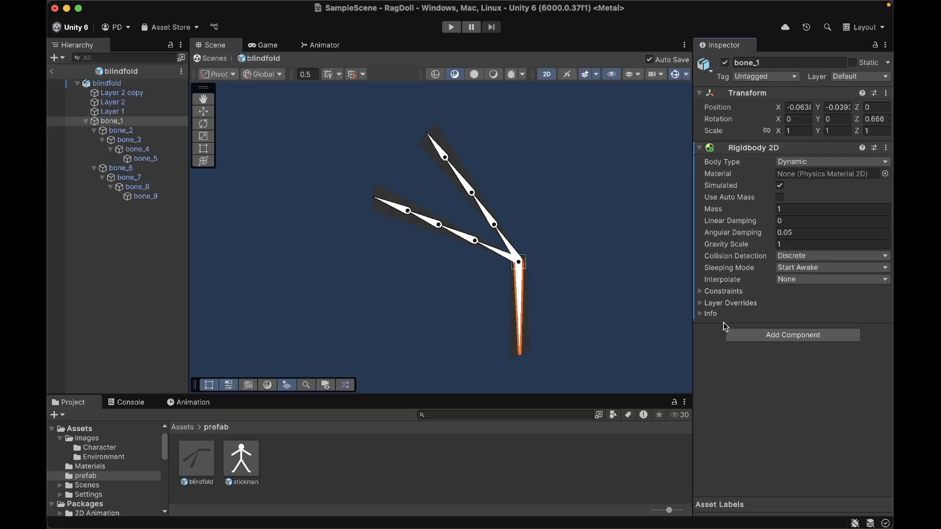
# Freeze the Z rotation and X position in the constraints of bone_1's Rigidbody 2D and collapse the component
pyautogui.click(702, 293)
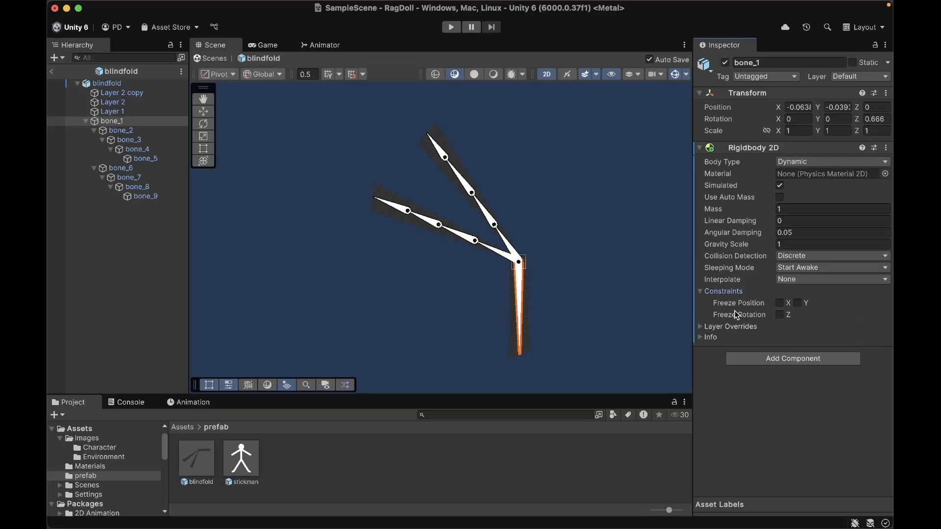
pyautogui.click(781, 315)
pyautogui.click(780, 303)
pyautogui.click(700, 147)
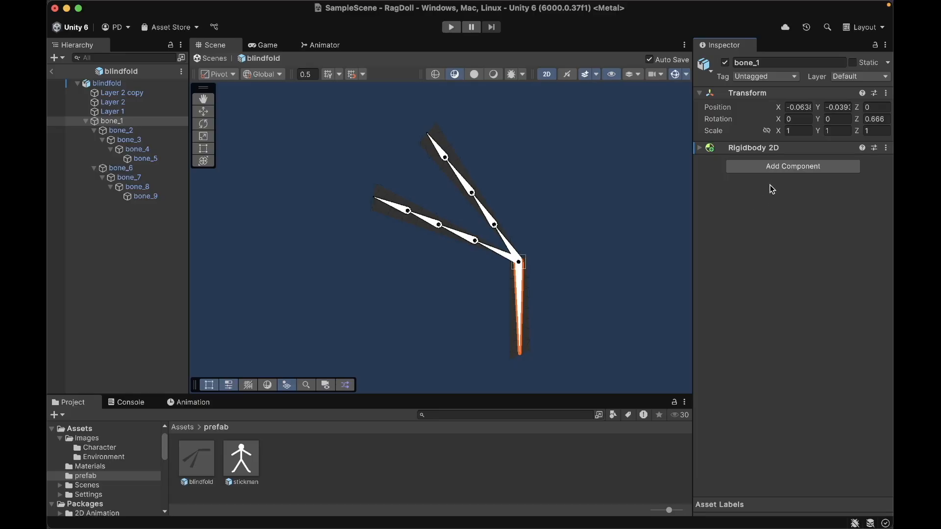
# Add a Capsule Collider 2D to bone_1 and start editing the collider's shape
pyautogui.click(785, 168)
pyautogui.write('caps')
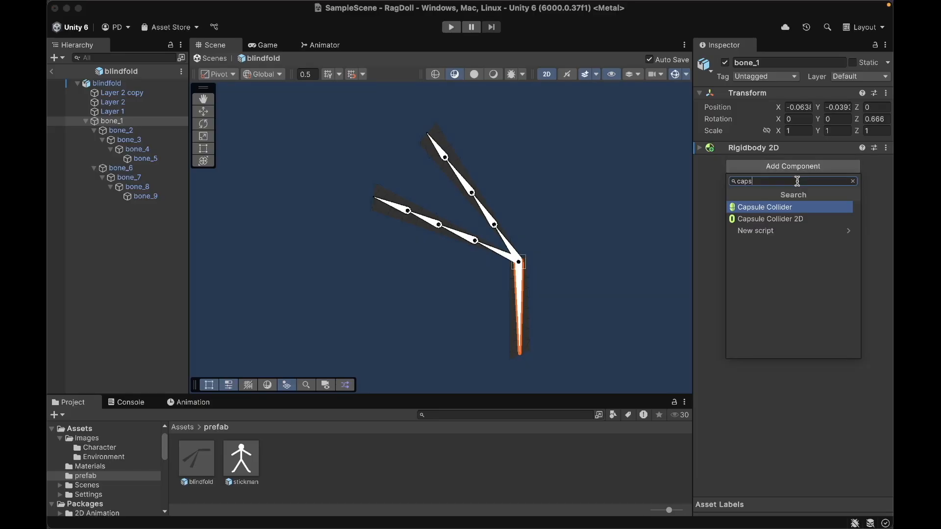
pyautogui.press('Down')
pyautogui.press('Return')
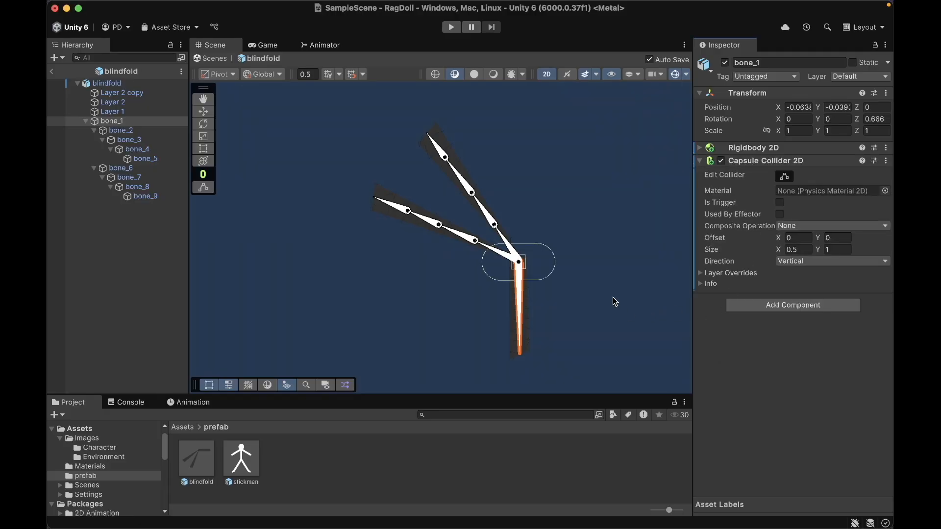
pyautogui.click(784, 176)
# Try stretching bone_1's capsule collider down to the bone's tip and changing its Y size to 0.85, and undo the changes
pyautogui.moveTo(520, 286); pyautogui.dragTo(521, 354)
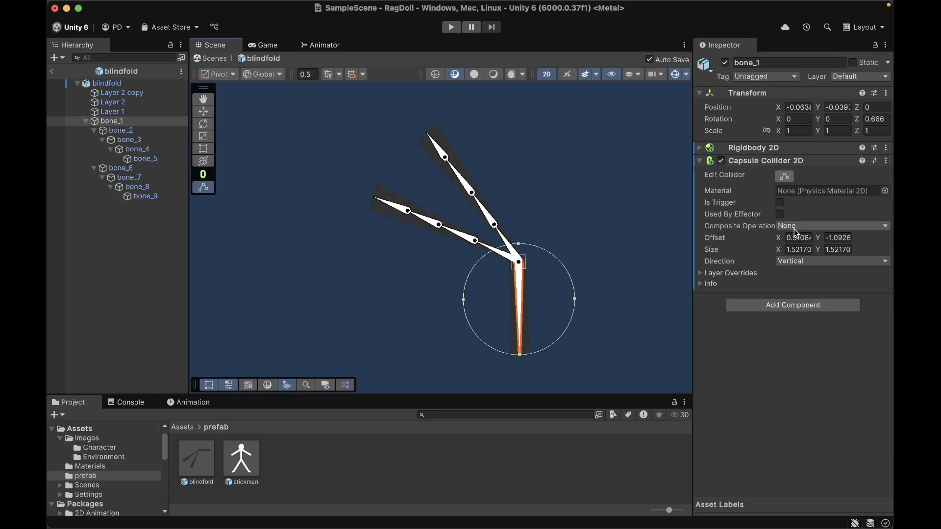
pyautogui.moveTo(777, 251)
pyautogui.mouseDown()
pyautogui.moveTo(769, 254)
pyautogui.moveTo(806, 252)
pyautogui.moveTo(786, 254)
pyautogui.mouseUp()
pyautogui.press('super+z')
pyautogui.press('super+z')
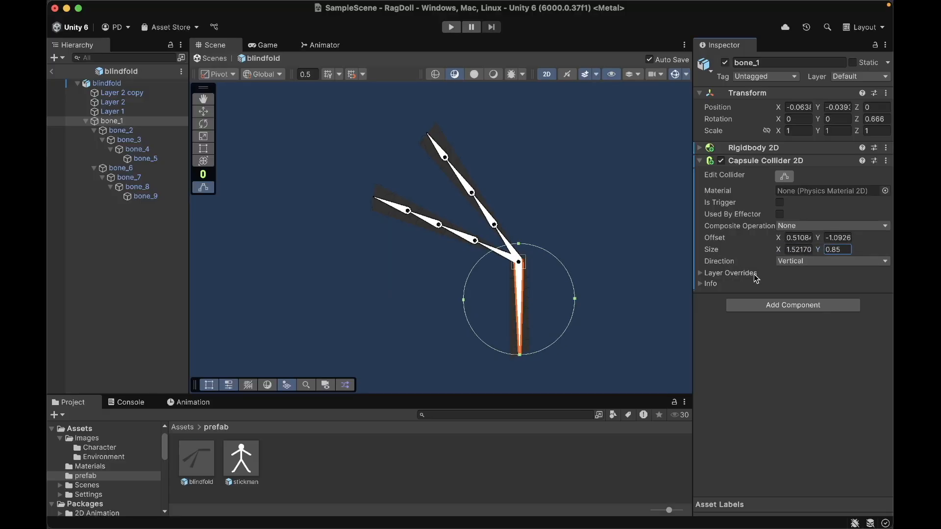
pyautogui.press('super+z')
# Set bone_1's capsule direction to Horizontal and narrow it to the cloth strip's width, about 0.25 in Y size
pyautogui.click(790, 261)
pyautogui.click(790, 278)
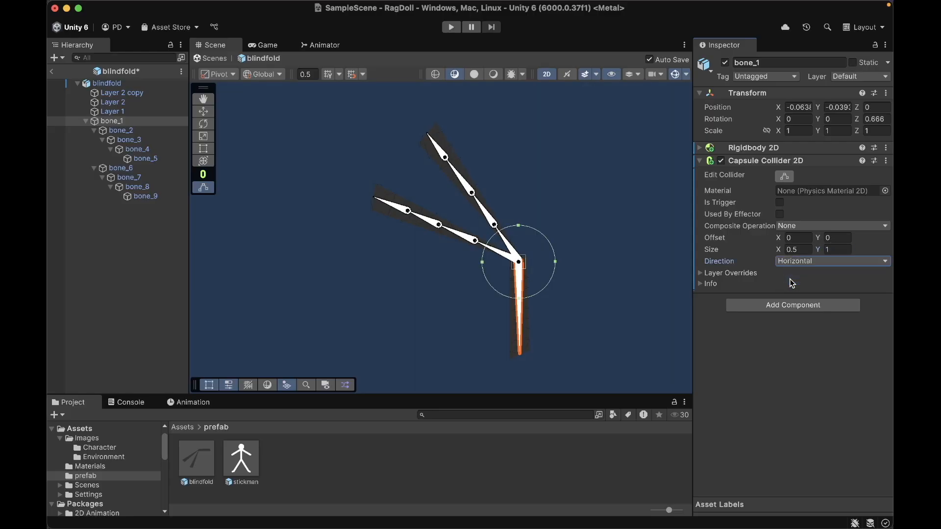
pyautogui.moveTo(555, 262); pyautogui.dragTo(530, 263)
pyautogui.press('super+z')
pyautogui.scroll(2, 528, 262)
pyautogui.scroll(3, 530, 265)
pyautogui.moveTo(448, 266); pyautogui.dragTo(525, 267)
pyautogui.scroll(-3, 525, 267)
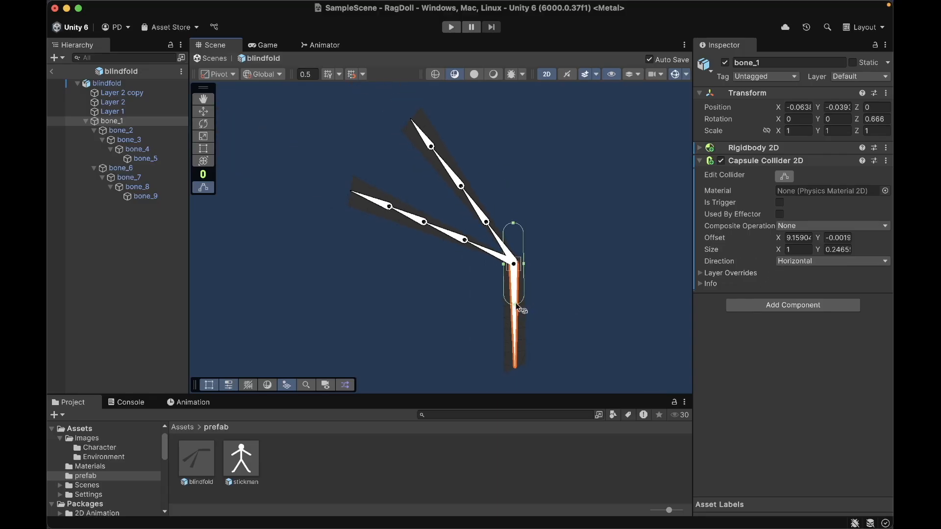
# Try shortening bone_1's capsule from its upper end to about 0.65 in X size and undo it
pyautogui.moveTo(513, 224); pyautogui.dragTo(513, 252)
pyautogui.scroll(5, 534, 321)
pyautogui.scroll(-3, 531, 313)
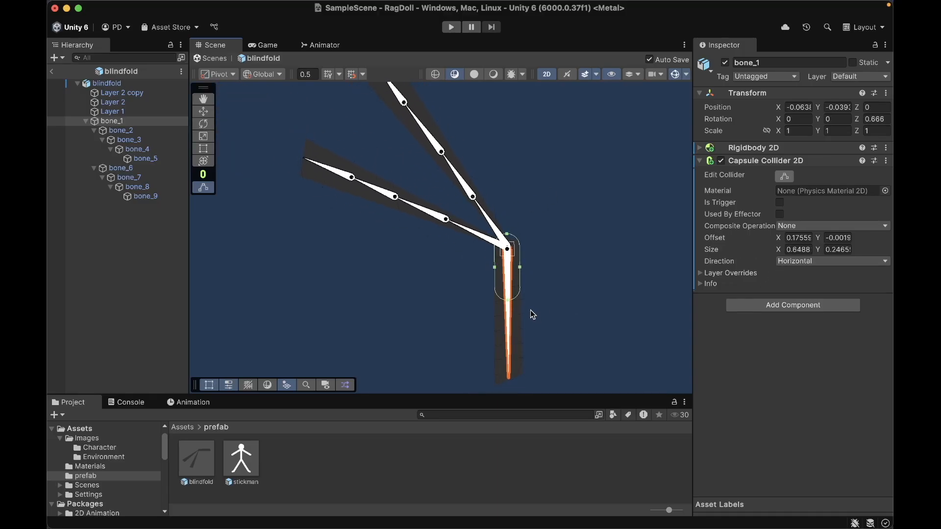
pyautogui.press('super+z')
# Adjust the X offset of bone_1's capsule collider so it lies along the bone
pyautogui.moveTo(817, 239); pyautogui.dragTo(828, 239)
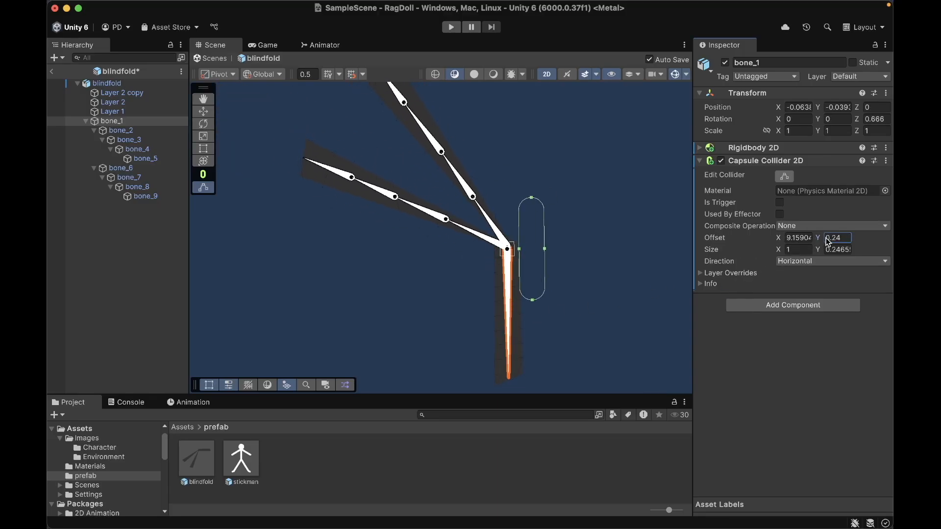
pyautogui.press('super+z')
pyautogui.moveTo(778, 238); pyautogui.dragTo(795, 239)
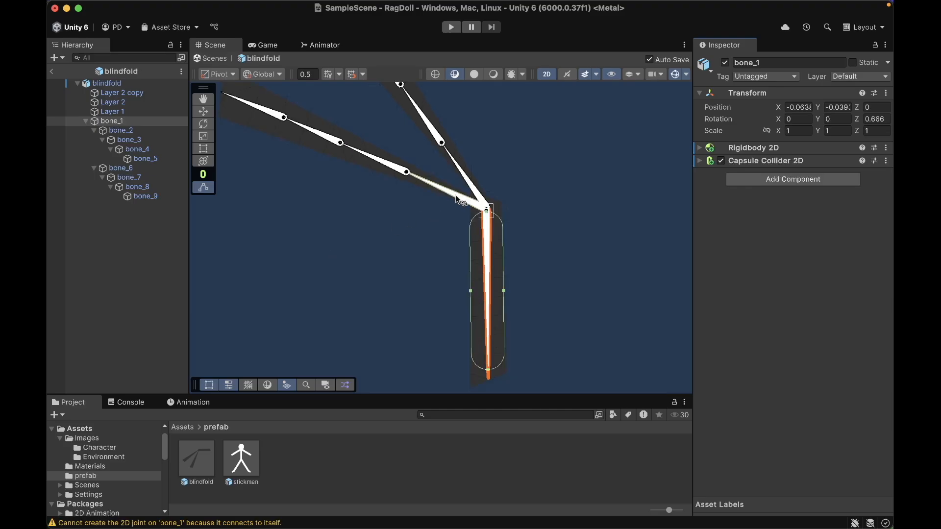
# Add a Rigidbody 2D component to bone_2, the first bone of the lower cloth tail
pyautogui.click(458, 200)
pyautogui.click(793, 153)
pyautogui.click(779, 203)
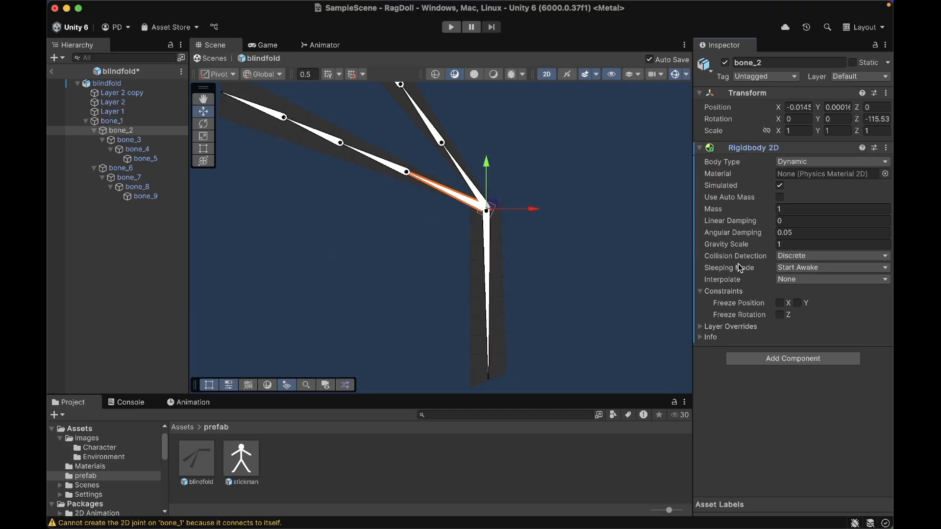
# Add a Capsule Collider 2D to bone_2, enable collider editing and set its direction to Horizontal
pyautogui.click(769, 363)
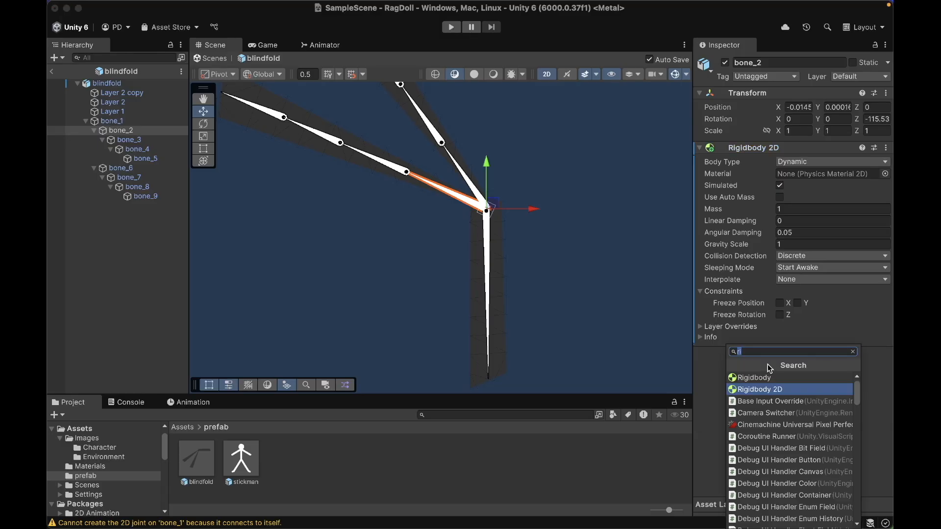
pyautogui.write('cap')
pyautogui.click(768, 386)
pyautogui.click(779, 352)
pyautogui.scroll(-2, 761, 337)
pyautogui.click(781, 441)
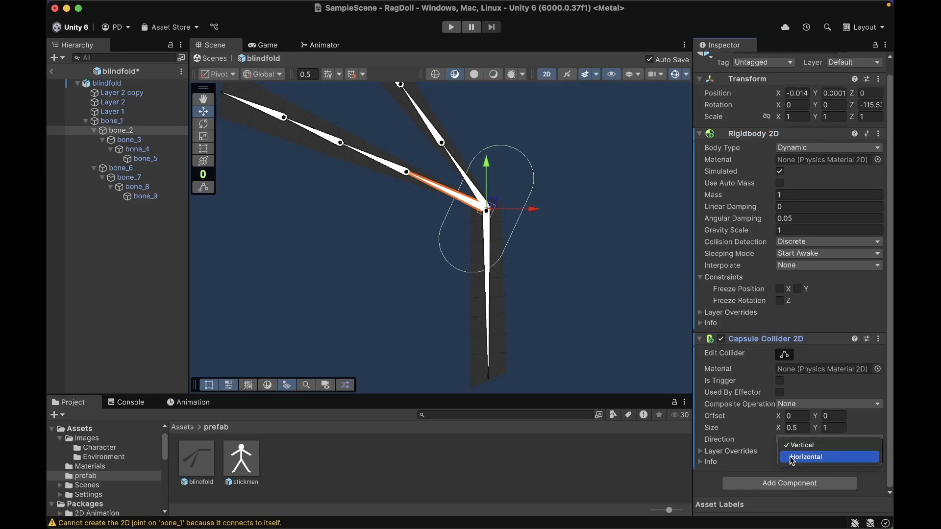
pyautogui.click(793, 457)
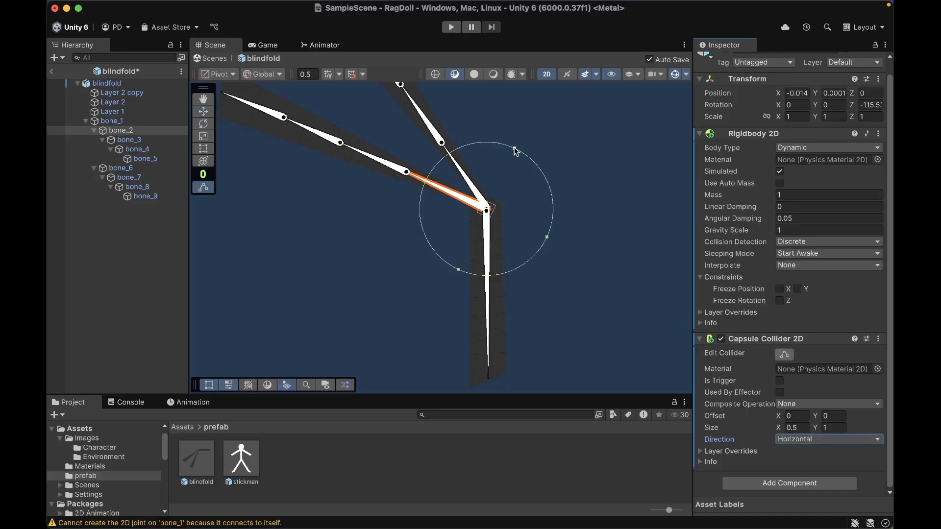
# Narrow bone_2's capsule collider from both long sides to about 0.08 in Y size
pyautogui.moveTo(514, 148); pyautogui.dragTo(496, 187)
pyautogui.moveTo(458, 269); pyautogui.dragTo(481, 221)
pyautogui.scroll(10, 481, 221)
pyautogui.moveTo(515, 187); pyautogui.dragTo(515, 254, button='middle')
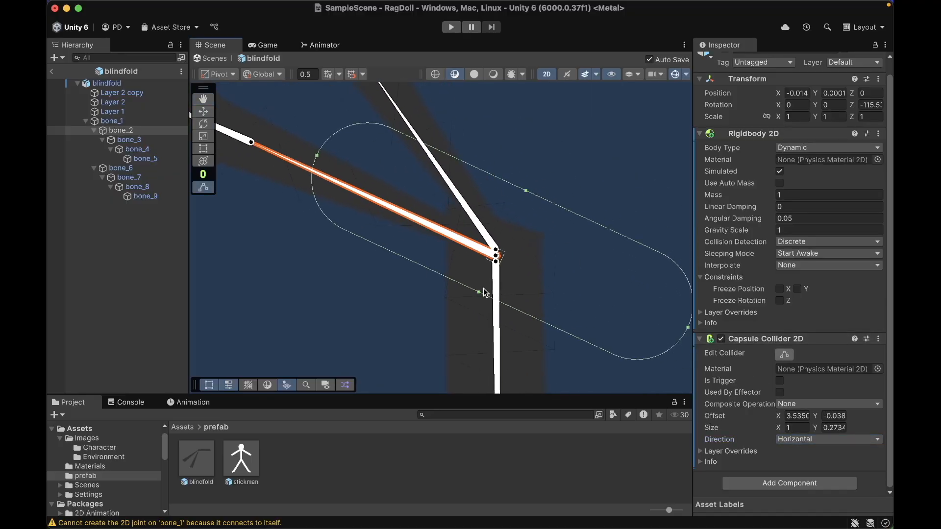
pyautogui.moveTo(479, 293); pyautogui.dragTo(490, 269)
pyautogui.moveTo(526, 191); pyautogui.dragTo(503, 239)
pyautogui.scroll(-3, 496, 237)
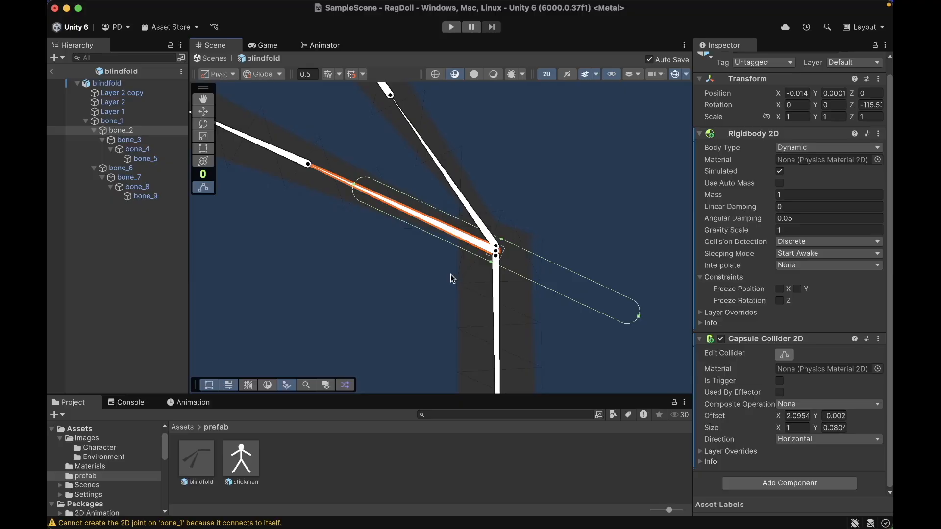
# Fine-tune the long sides of bone_2's capsule to fit the cloth strip, about 0.09 in Y size
pyautogui.moveTo(451, 278); pyautogui.dragTo(483, 308, button='middle')
pyautogui.scroll(5, 482, 308)
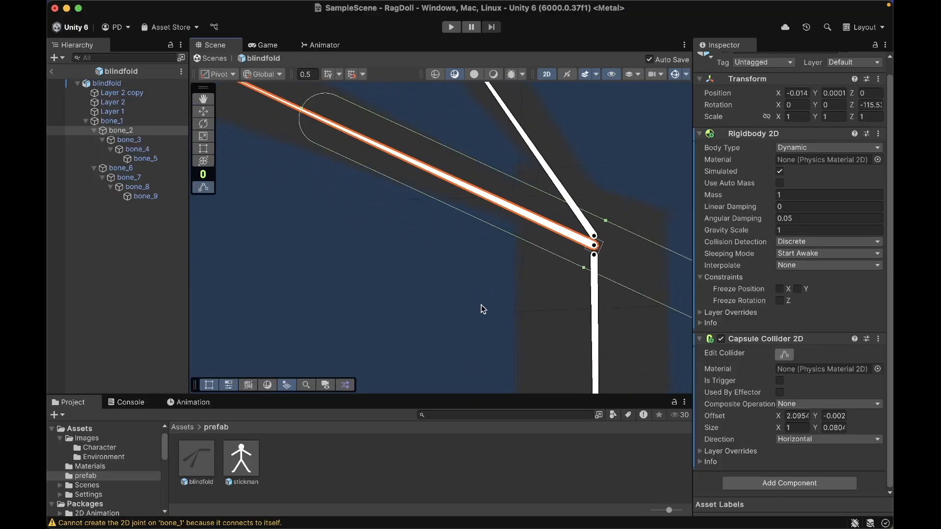
pyautogui.scroll(-2, 500, 302)
pyautogui.scroll(5, 493, 275)
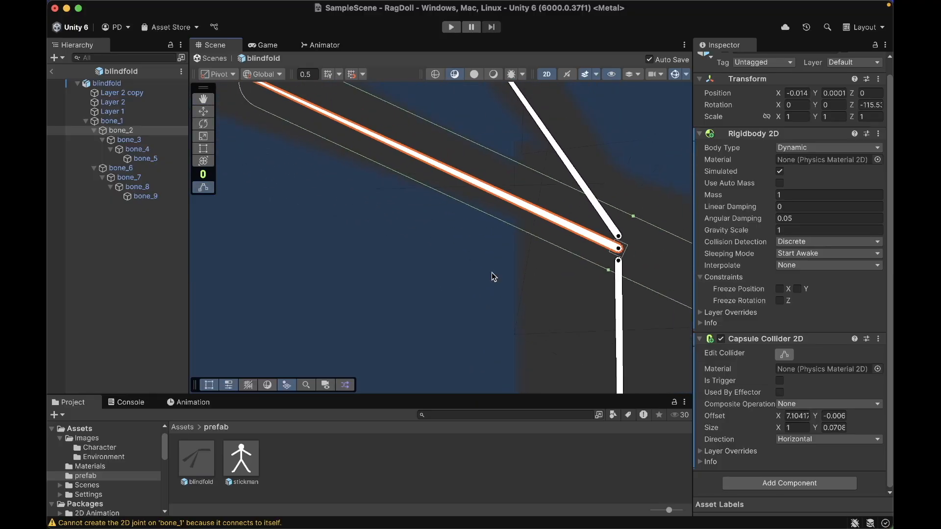
pyautogui.moveTo(493, 275); pyautogui.dragTo(460, 316, button='middle')
pyautogui.moveTo(569, 316); pyautogui.dragTo(552, 311)
pyautogui.scroll(-3, 504, 346)
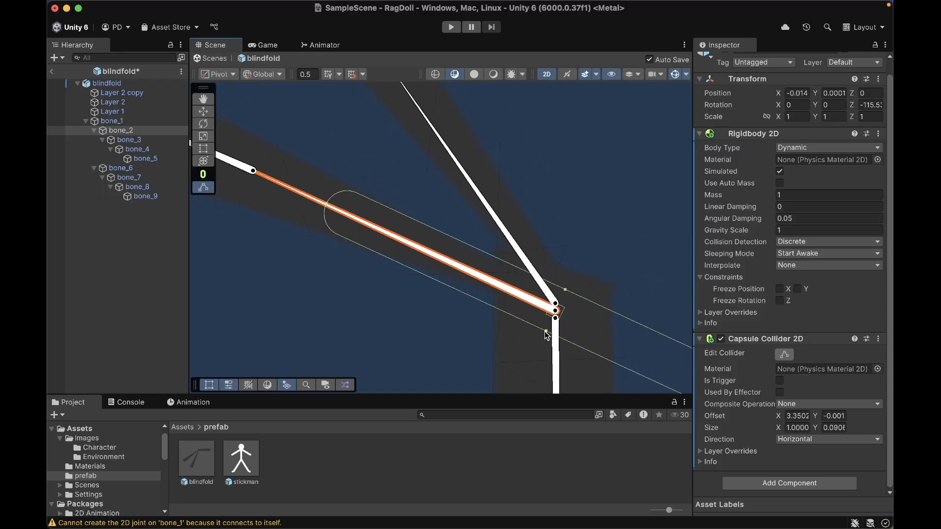
pyautogui.scroll(-3, 499, 361)
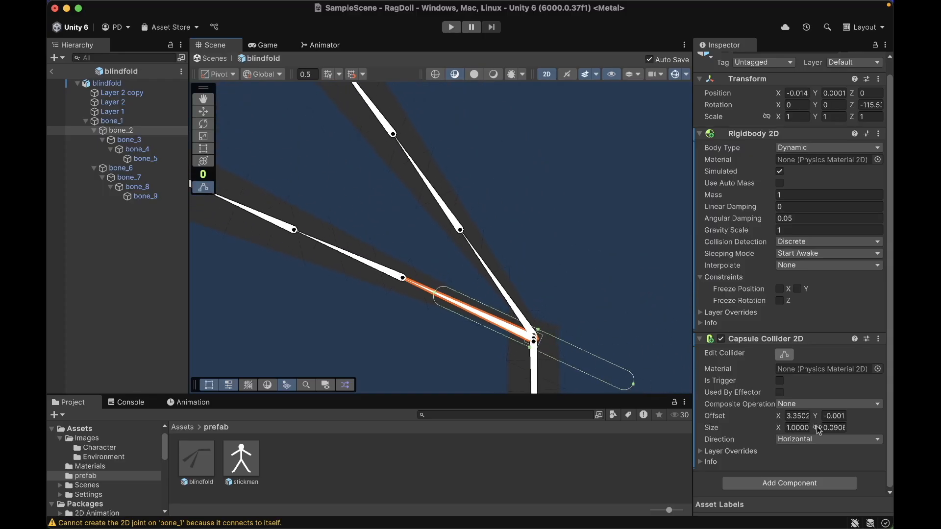
# Set bone_2's capsule X offset to 0.33 and X size to 0.62, and thin it to about 0.04 in Y size
pyautogui.click(787, 429)
pyautogui.write('1.3')
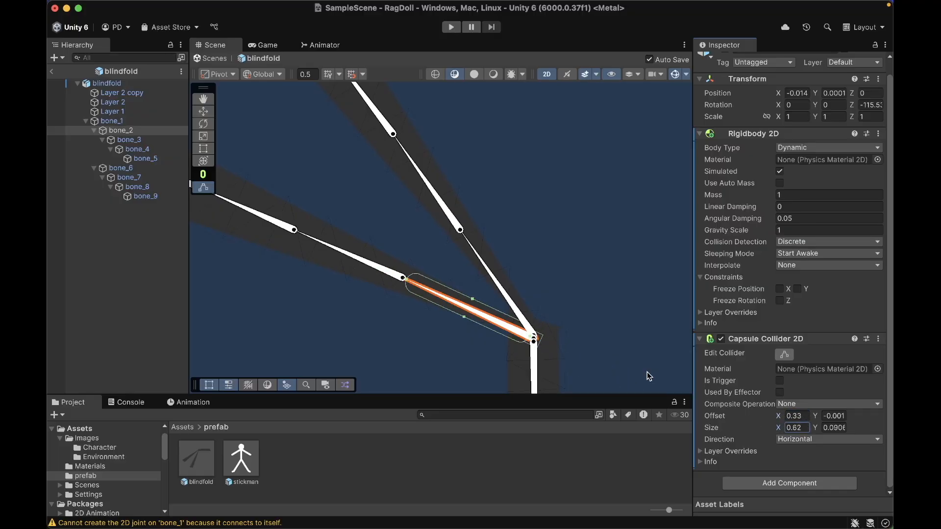
pyautogui.scroll(3, 515, 329)
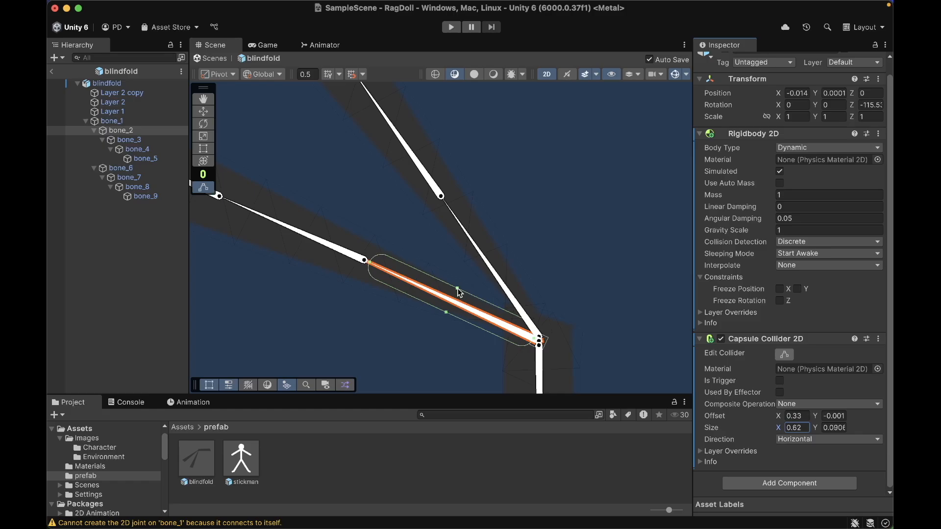
pyautogui.moveTo(457, 288)
pyautogui.mouseDown()
pyautogui.moveTo(453, 313)
pyautogui.moveTo(455, 296)
pyautogui.mouseUp()
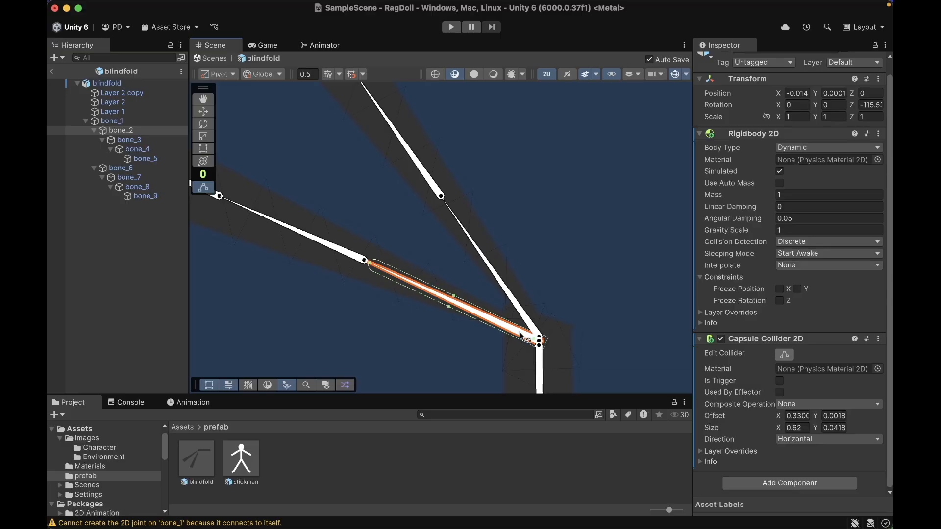
pyautogui.scroll(5, 537, 343)
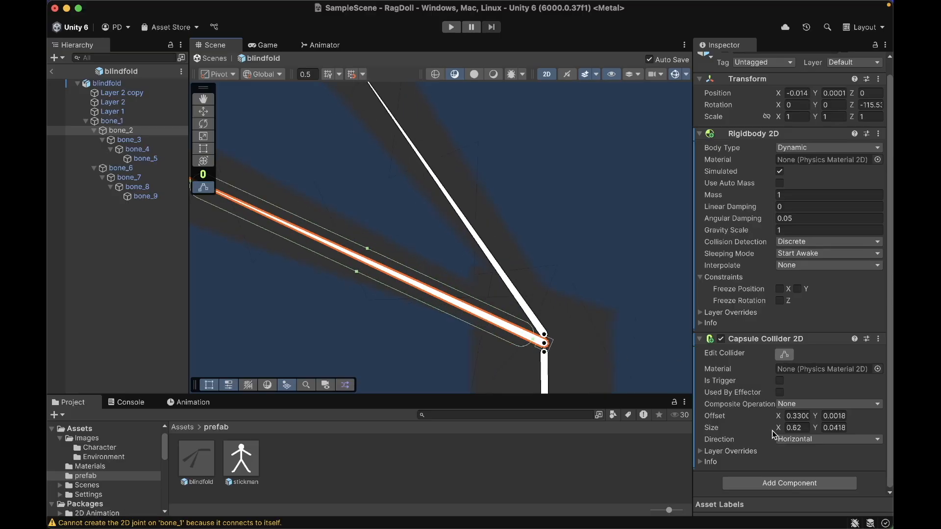
pyautogui.scroll(-3, 595, 296)
pyautogui.scroll(6, 315, 215)
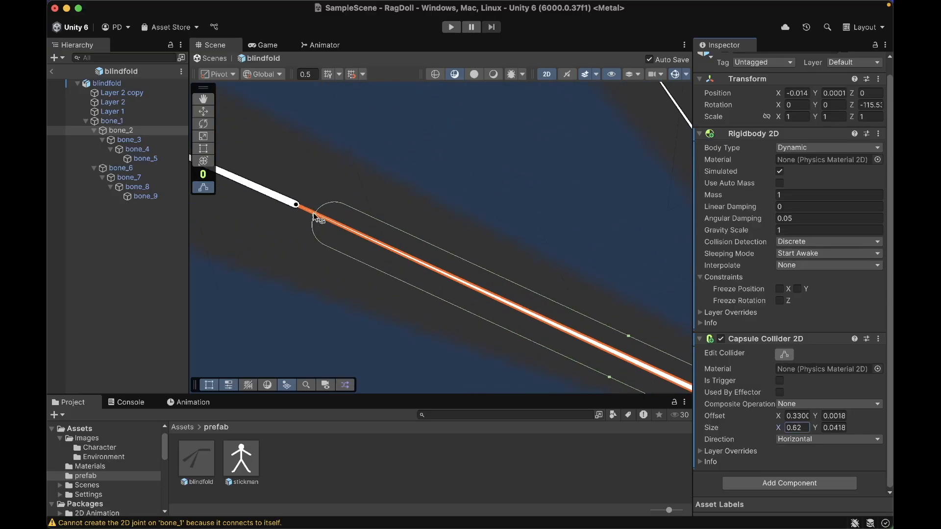
# Extend bone_2's capsule to about 0.63 in X size, and add a Hinge Joint 2D connected to bone_1
pyautogui.moveTo(315, 219); pyautogui.dragTo(301, 210)
pyautogui.scroll(-5, 343, 245)
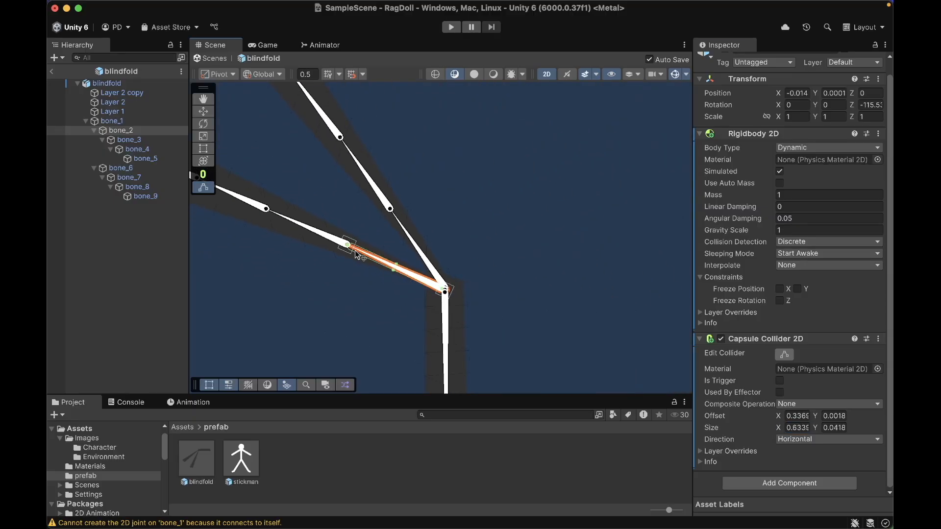
pyautogui.click(142, 130)
pyautogui.click(789, 482)
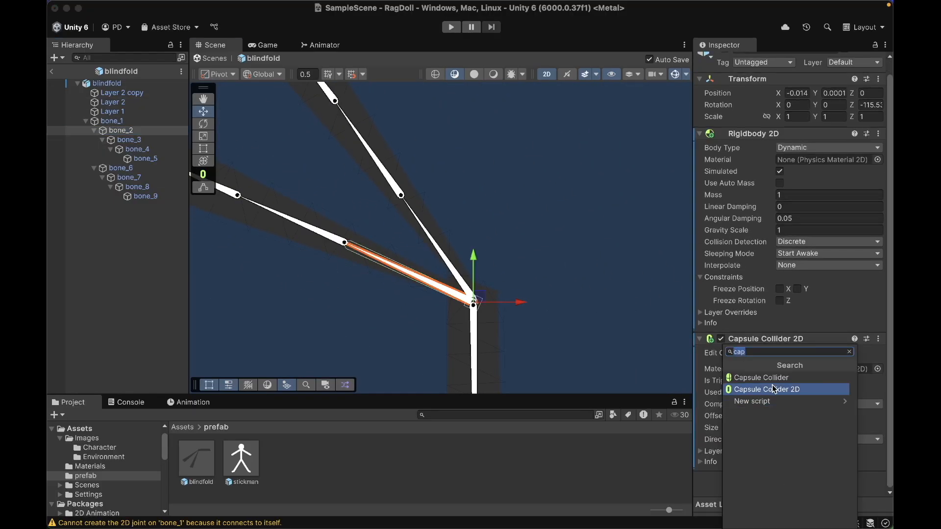
pyautogui.write('hing')
pyautogui.click(770, 389)
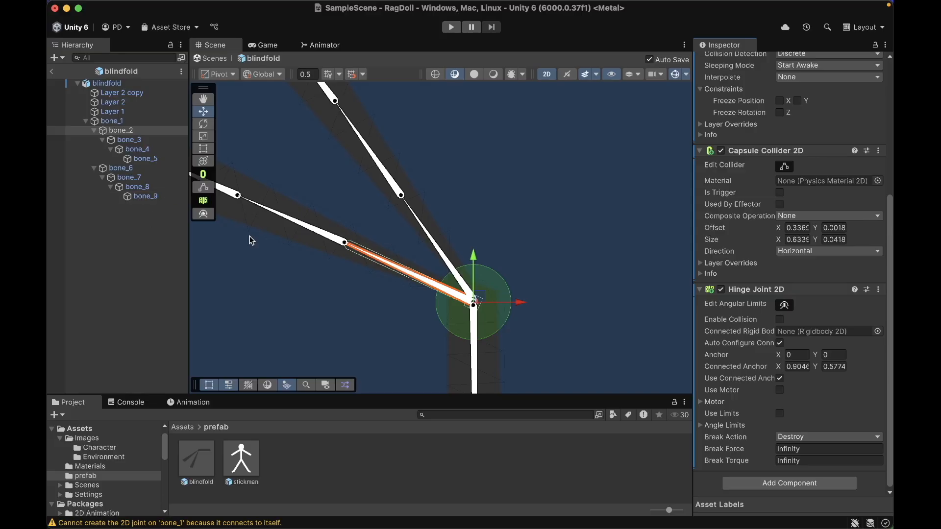
pyautogui.moveTo(126, 122); pyautogui.dragTo(829, 332)
# Add a Rigidbody 2D and a Capsule Collider 2D to bone_3, with the collider direction set to Horizontal
pyautogui.click(129, 139)
pyautogui.click(770, 153)
pyautogui.write('rig')
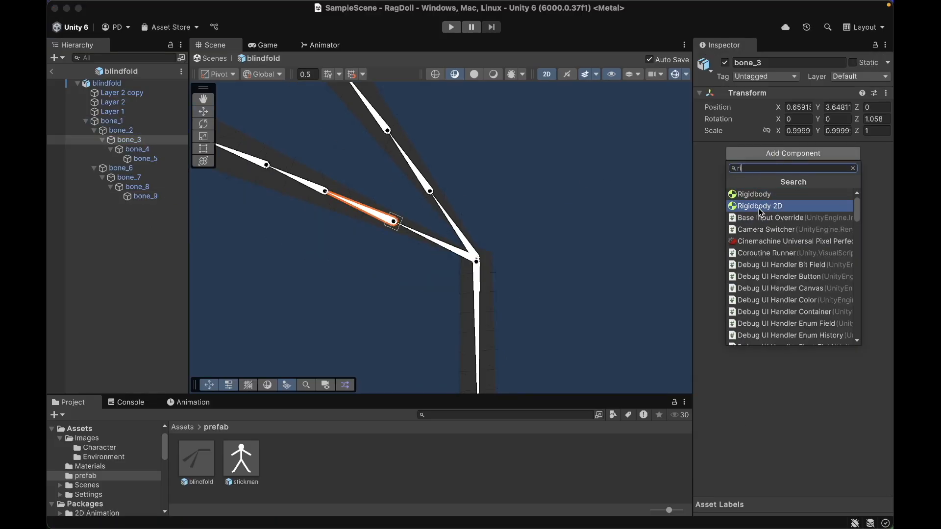
pyautogui.click(774, 206)
pyautogui.click(792, 358)
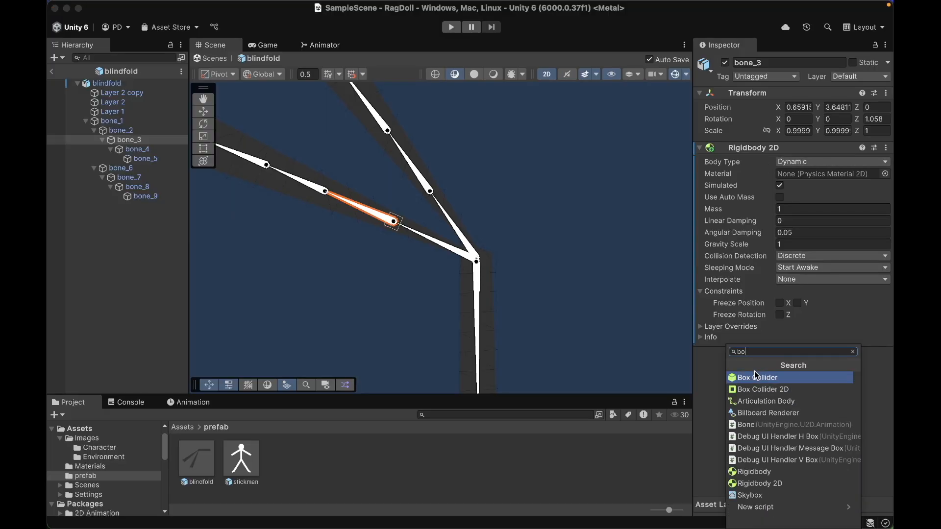
pyautogui.write('cap')
pyautogui.click(777, 388)
pyautogui.click(804, 439)
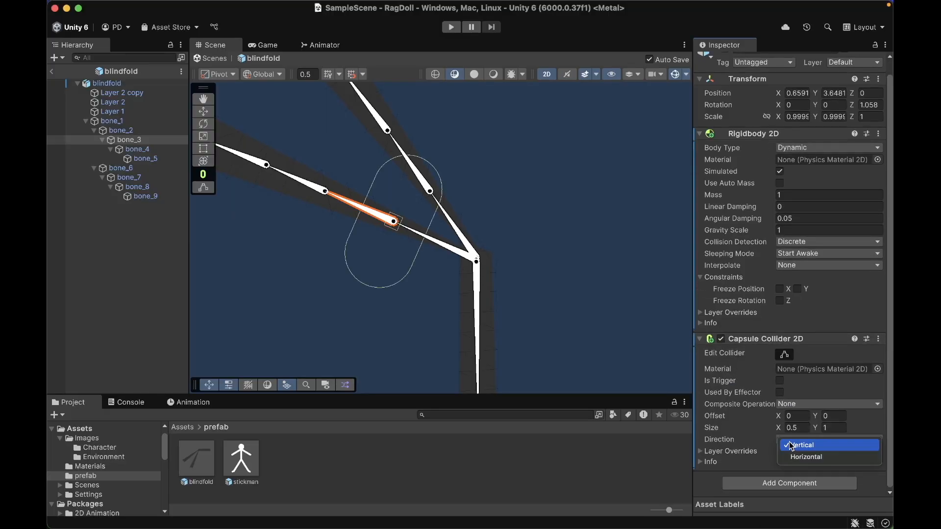
pyautogui.click(799, 453)
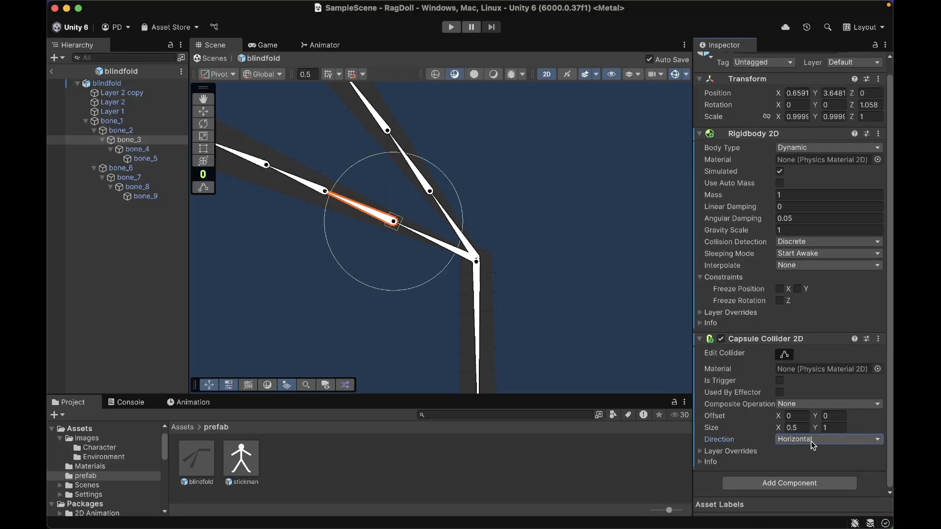
# Narrow bone_3's capsule collider from both long sides to about 0.07 in Y size
pyautogui.moveTo(421, 159); pyautogui.dragTo(401, 214)
pyautogui.moveTo(366, 285); pyautogui.dragTo(384, 241)
pyautogui.scroll(5, 391, 233)
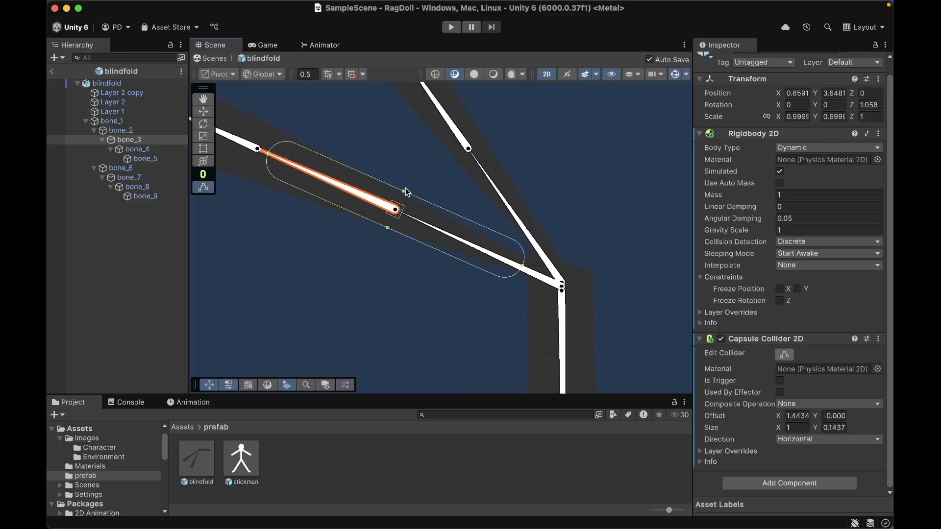
pyautogui.moveTo(401, 192)
pyautogui.mouseDown()
pyautogui.moveTo(390, 222)
pyautogui.moveTo(406, 185)
pyautogui.mouseUp()
pyautogui.press('super+z')
pyautogui.press('super+z')
pyautogui.scroll(4, 390, 221)
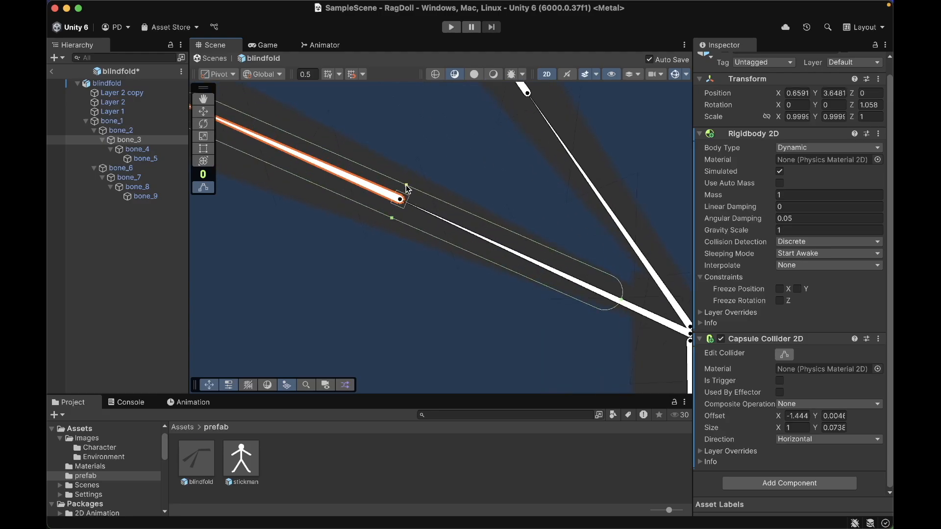
# Fit bone_3's capsule to the bone, with X offset about 0.27, X size about 0.54 and Y size about 0.03
pyautogui.scroll(-3, 463, 245)
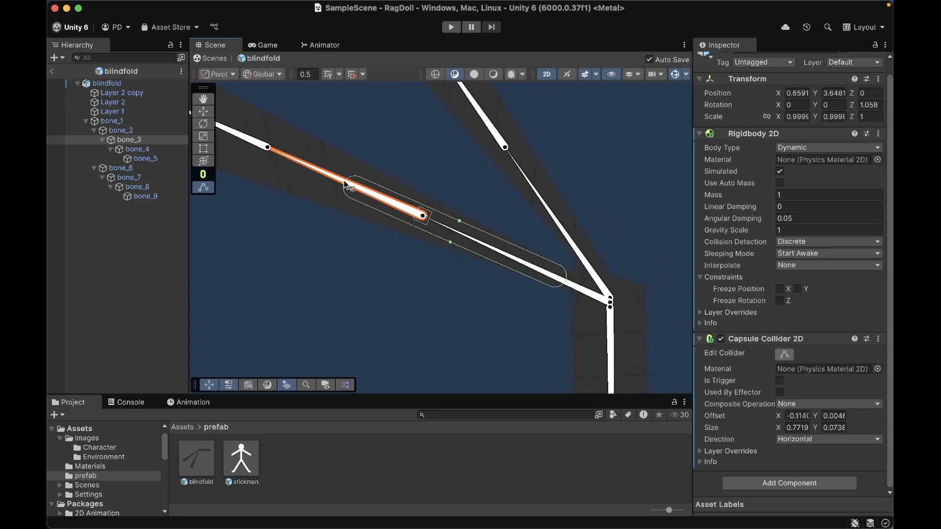
pyautogui.scroll(5, 566, 280)
pyautogui.scroll(-5, 464, 243)
pyautogui.moveTo(567, 282); pyautogui.dragTo(318, 186)
pyautogui.scroll(5, 468, 247)
pyautogui.scroll(-2, 318, 186)
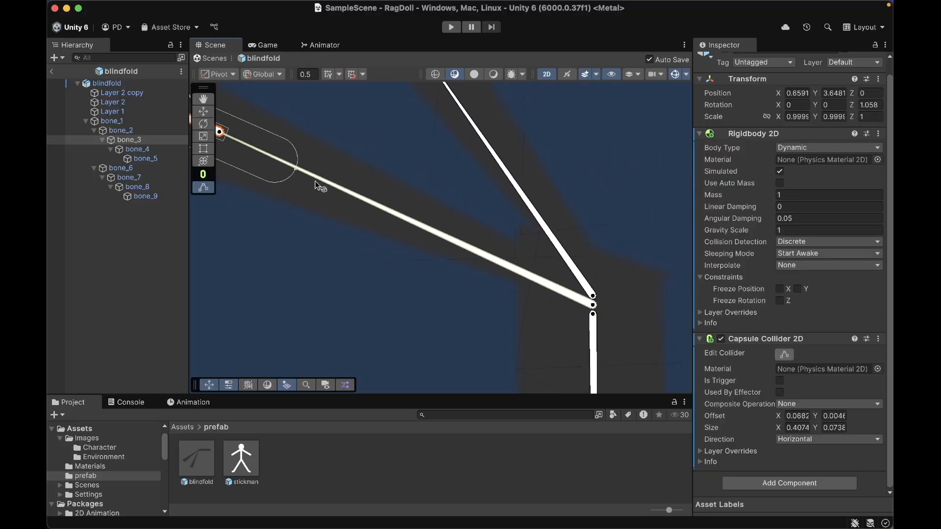
pyautogui.moveTo(319, 186); pyautogui.dragTo(522, 323, button='middle')
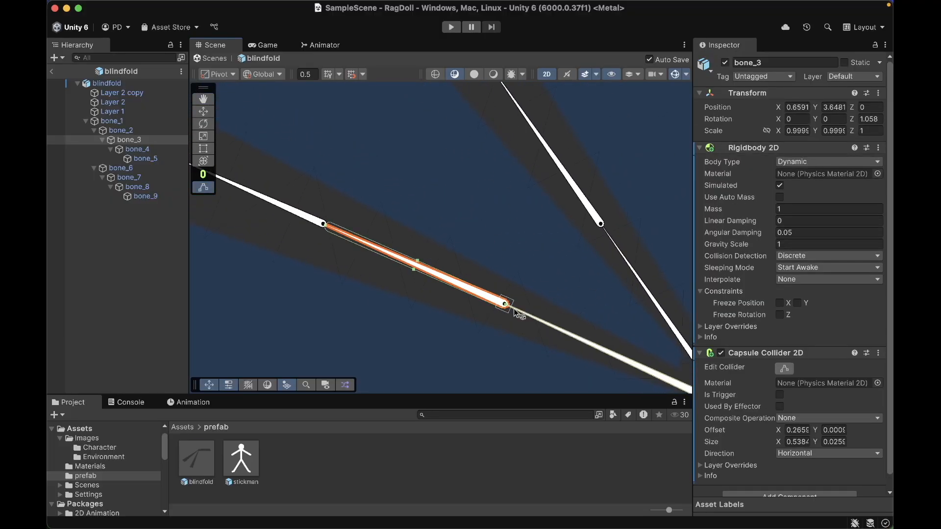
# Add a Hinge Joint 2D to bone_3 and set bone_2 as its connected rigid body
pyautogui.scroll(-3, 789, 441)
pyautogui.click(789, 483)
pyautogui.write('hin')
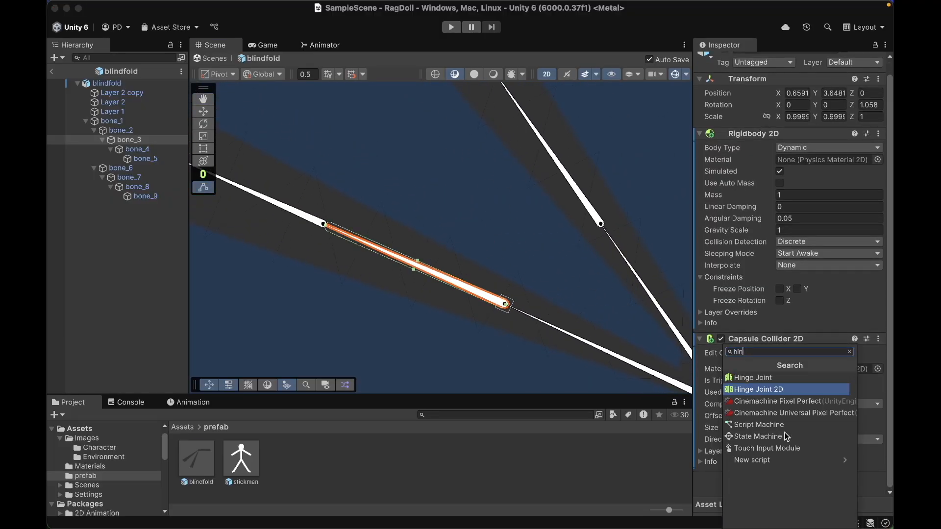
pyautogui.click(794, 391)
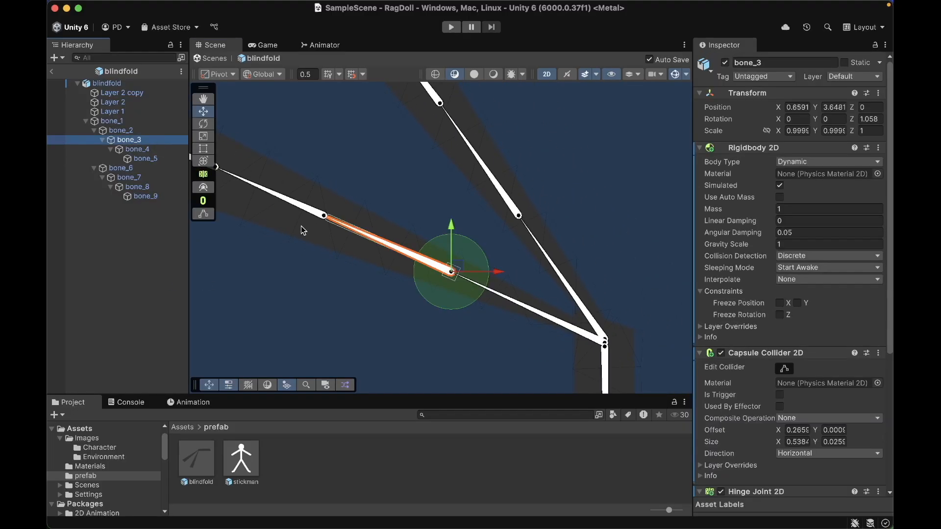
pyautogui.scroll(-5, 788, 294)
pyautogui.moveTo(120, 130); pyautogui.dragTo(790, 335)
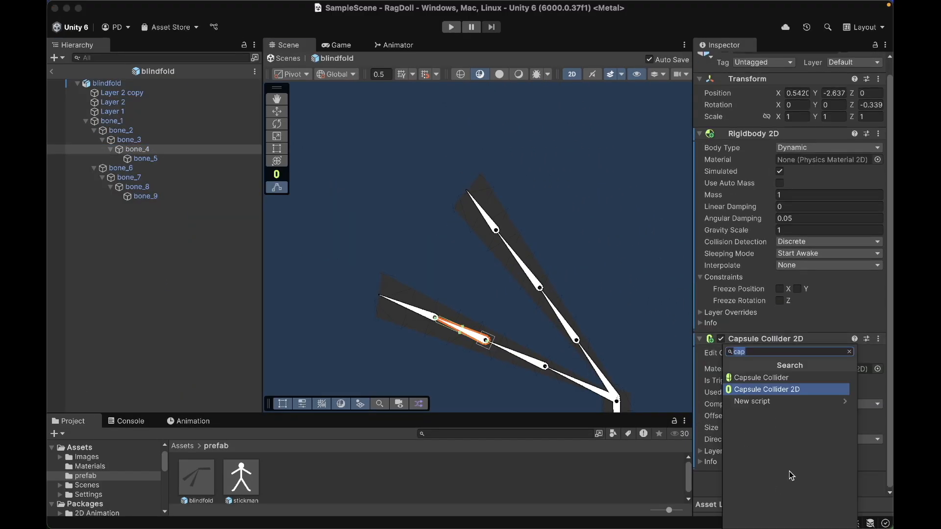
# Add a Hinge Joint 2D to bone_4 and set bone_3 as its connected rigid body
pyautogui.write('hin')
pyautogui.click(800, 390)
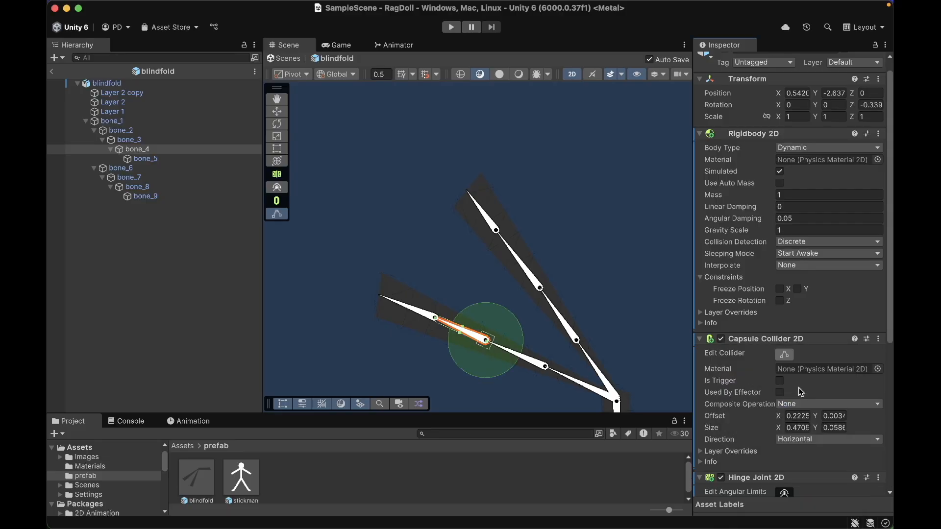
pyautogui.scroll(-10, 799, 392)
pyautogui.moveTo(147, 140); pyautogui.dragTo(786, 286)
# Add a Rigidbody 2D and a Capsule Collider 2D to bone_5
pyautogui.click(187, 159)
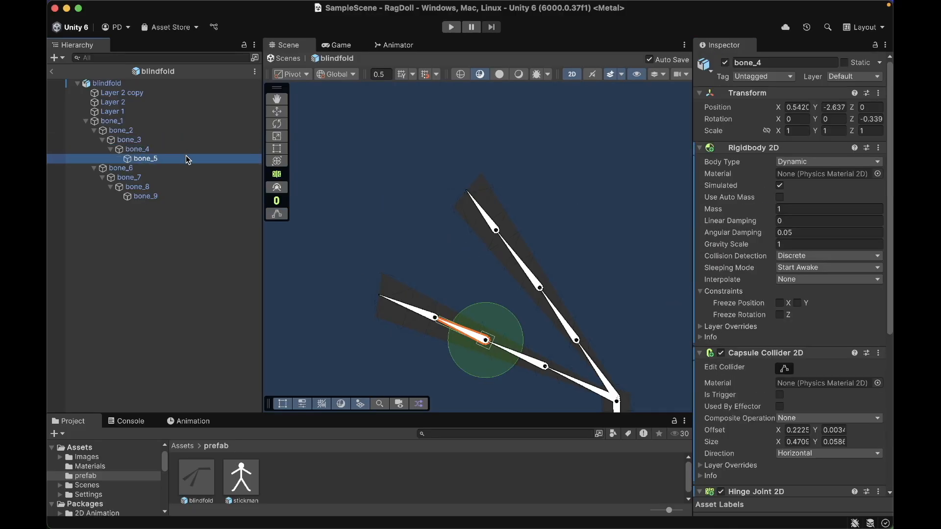
pyautogui.click(799, 152)
pyautogui.write('ri')
pyautogui.press('Return')
pyautogui.click(792, 357)
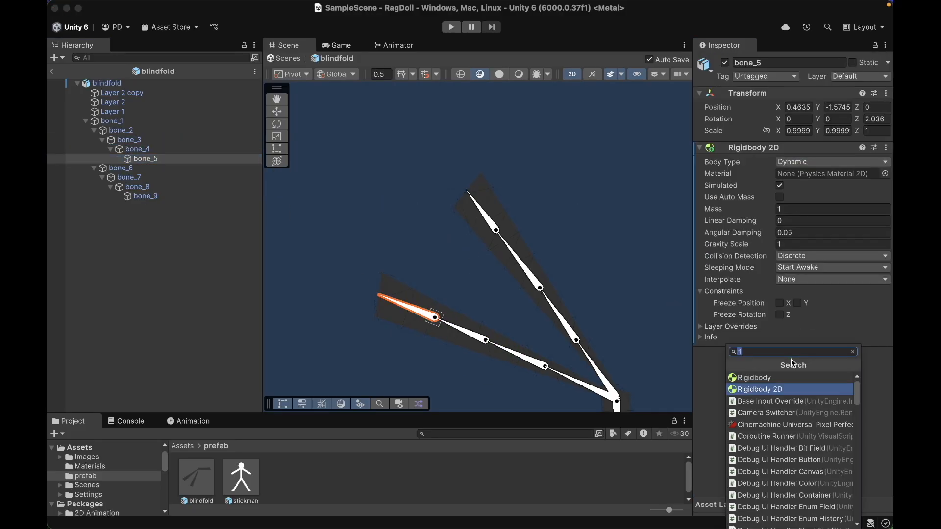
pyautogui.write('cap')
pyautogui.press('Return')
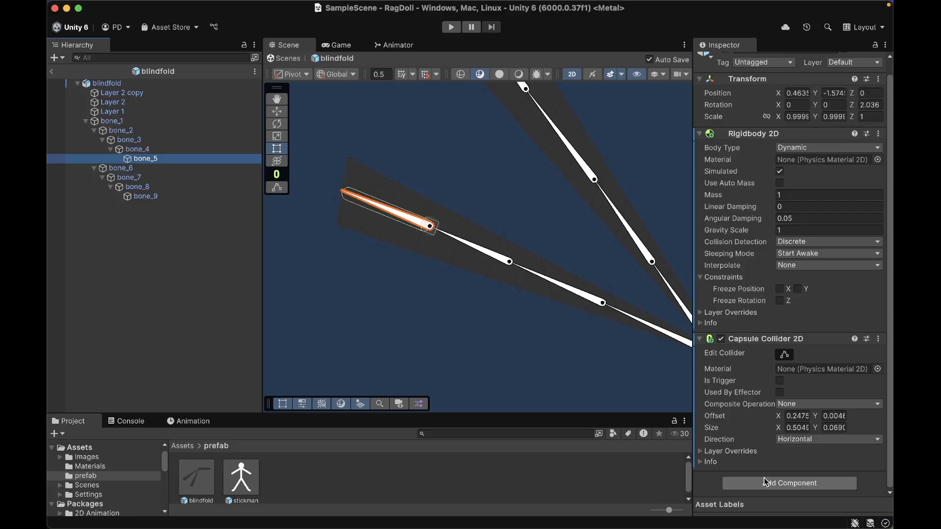
# Add a Hinge Joint 2D to bone_5 and set bone_4 as its connected rigid body
pyautogui.click(768, 482)
pyautogui.write('hing')
pyautogui.click(807, 391)
pyautogui.scroll(-10, 808, 392)
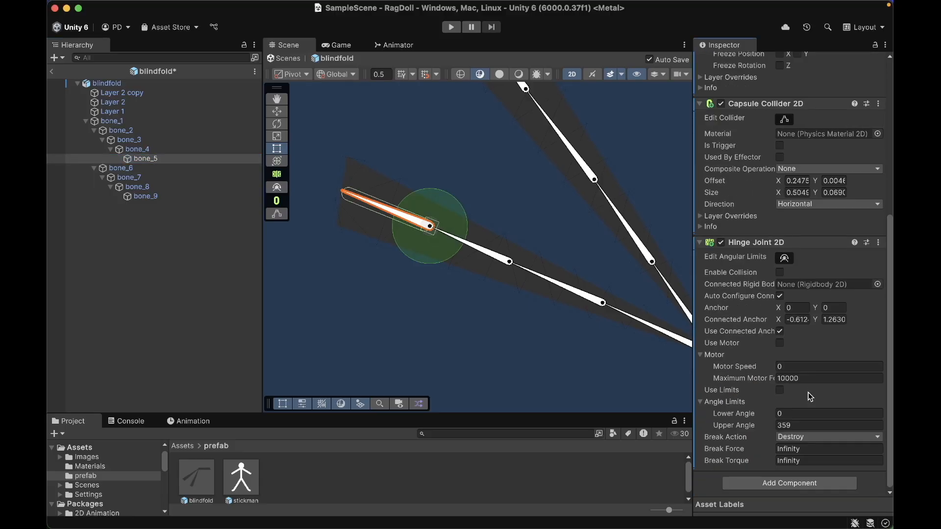
pyautogui.moveTo(137, 149); pyautogui.dragTo(823, 285)
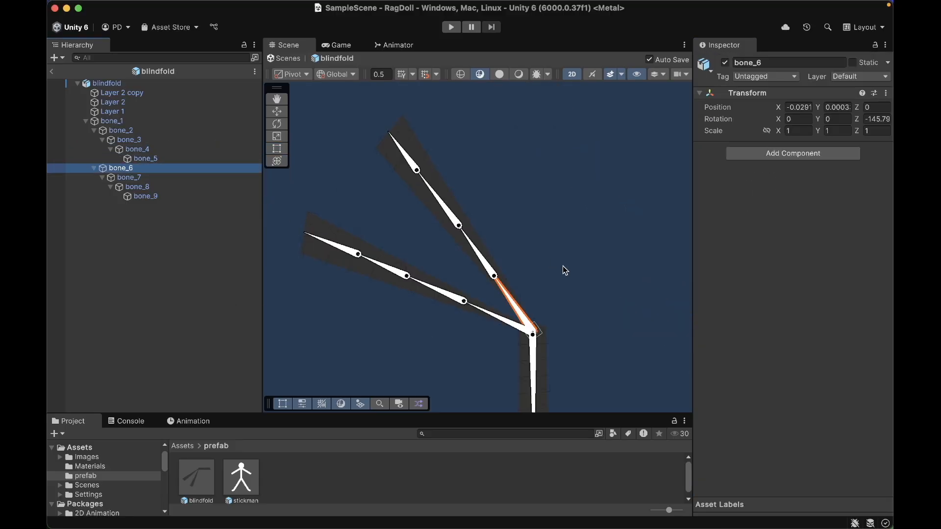
# Add a Rigidbody 2D to bone_6 and copy the Capsule Collider 2D component from bone_2
pyautogui.click(792, 153)
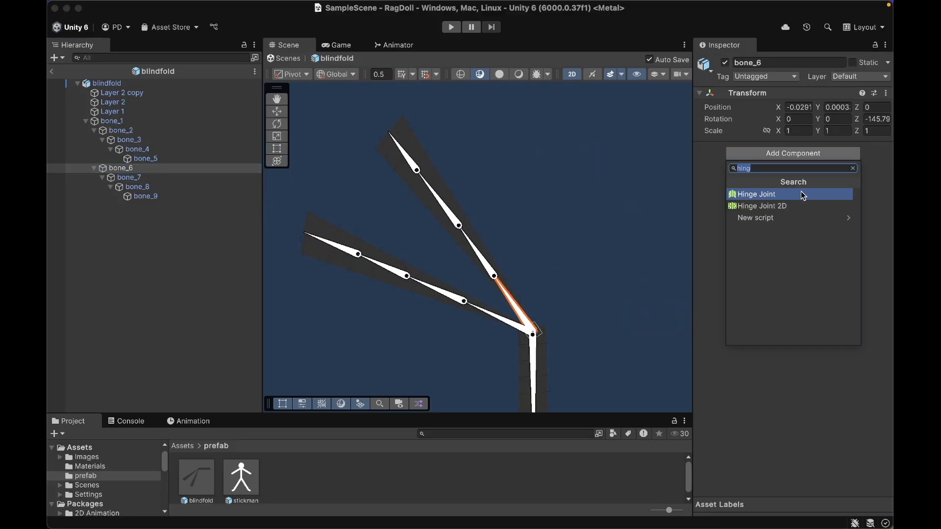
pyautogui.click(804, 196)
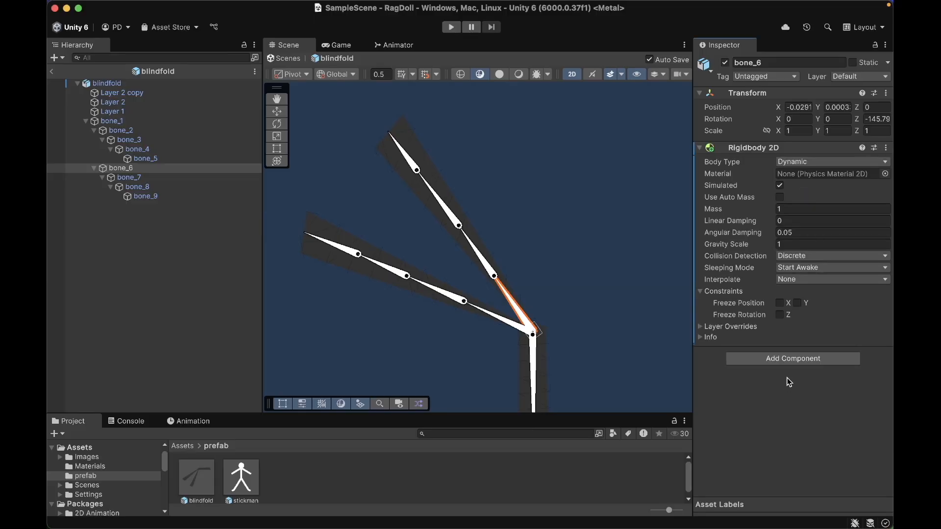
pyautogui.click(123, 130)
pyautogui.scroll(-5, 882, 184)
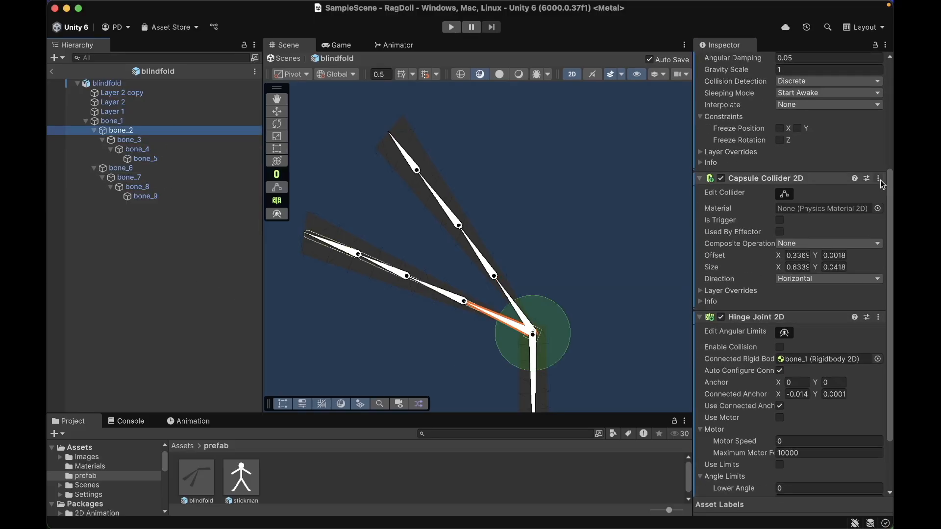
pyautogui.click(879, 179)
pyautogui.click(823, 244)
# Paste the copied Capsule Collider 2D onto bone_6 as a new component
pyautogui.click(118, 168)
pyautogui.click(790, 357)
pyautogui.write('ri')
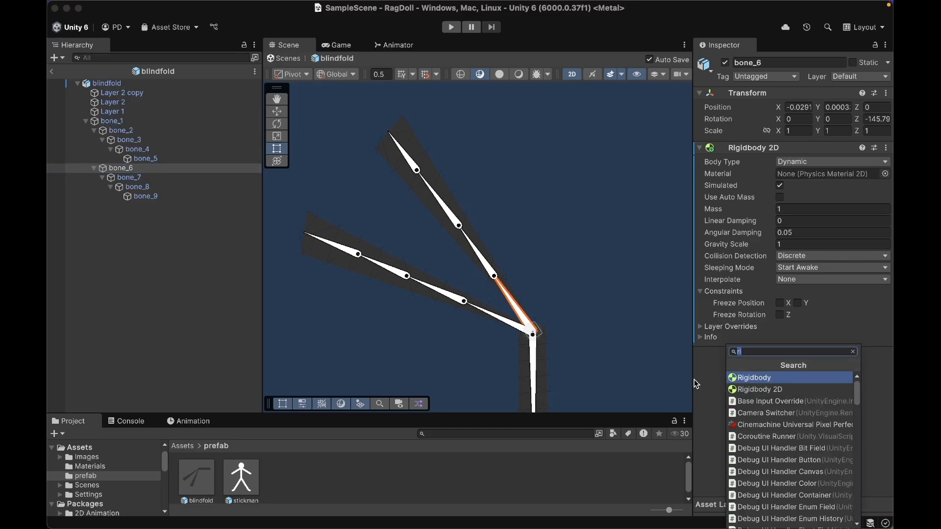
pyautogui.click(697, 384)
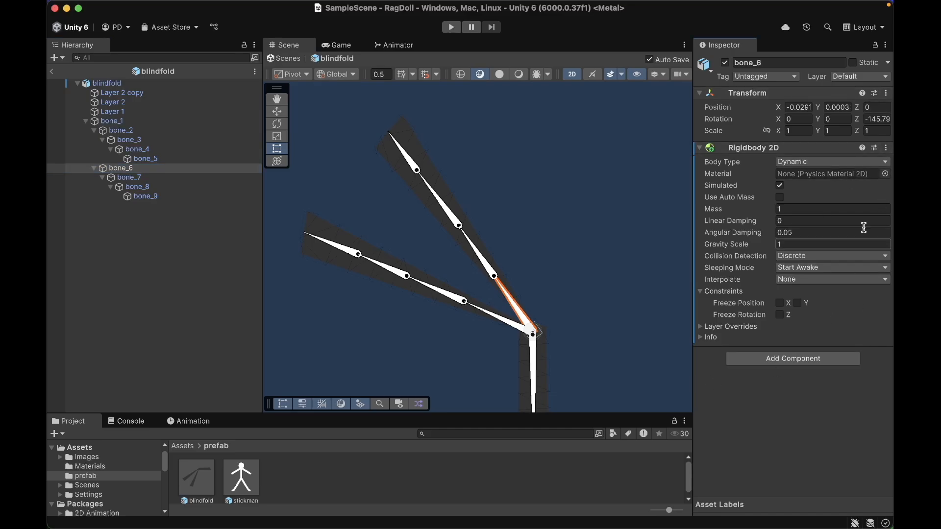
pyautogui.rightClick(779, 148)
pyautogui.click(823, 241)
# Edit bone_6's capsule to match the bone's length, with X offset about 0.30 and X size about 0.57
pyautogui.scroll(-2, 789, 358)
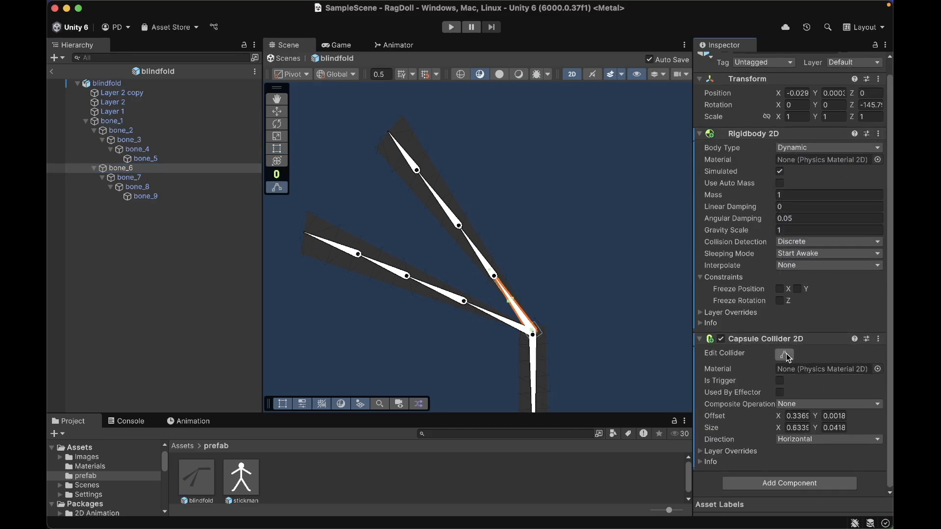
pyautogui.scroll(3, 571, 307)
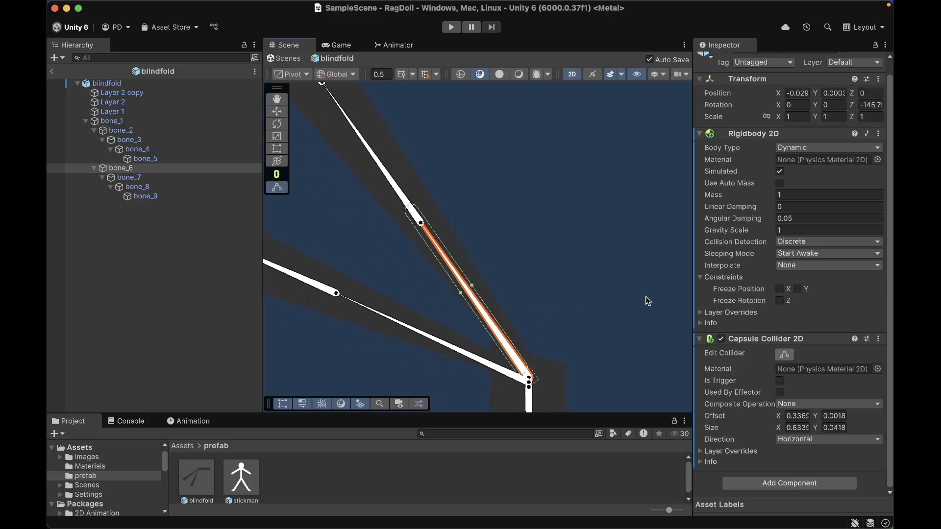
pyautogui.scroll(2, 411, 221)
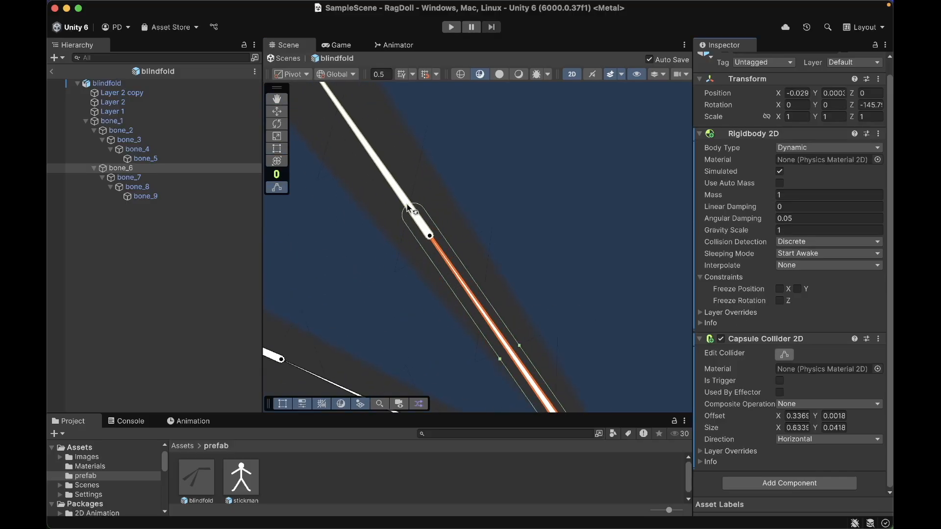
# Add a Hinge Joint 2D to bone_6 and set bone_1 as its connected rigid body
pyautogui.click(787, 484)
pyautogui.write('hing')
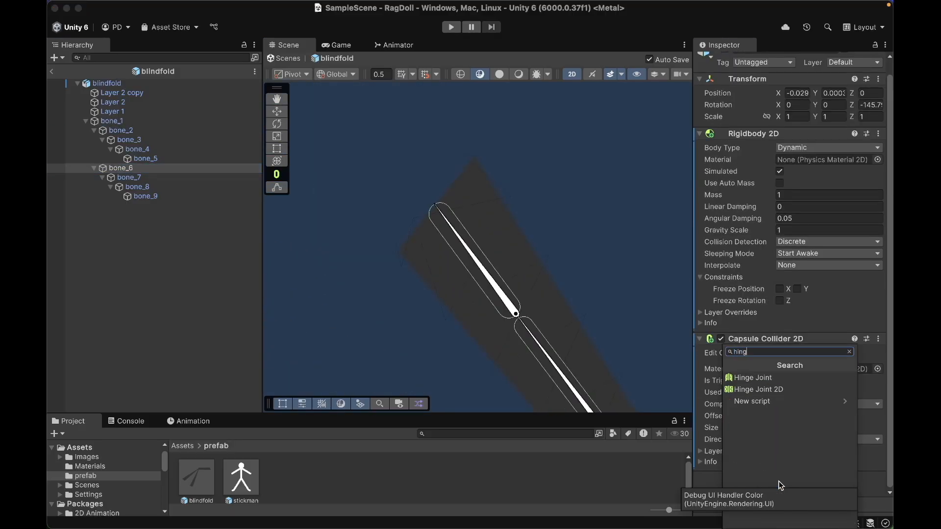
pyautogui.click(759, 389)
pyautogui.moveTo(160, 123); pyautogui.dragTo(828, 284)
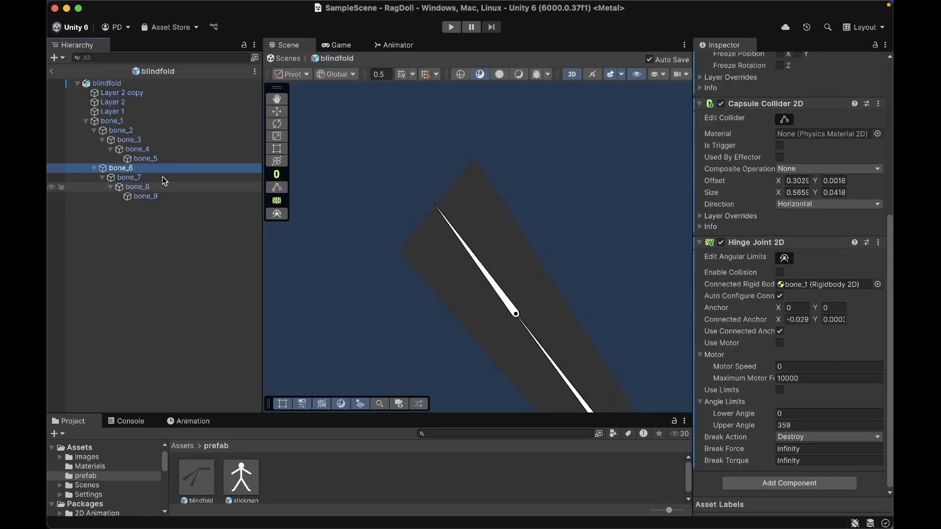
# Add a Hinge Joint 2D to bone_7 and set bone_6 as its connected rigid body
pyautogui.click(164, 178)
pyautogui.click(784, 482)
pyautogui.click(790, 392)
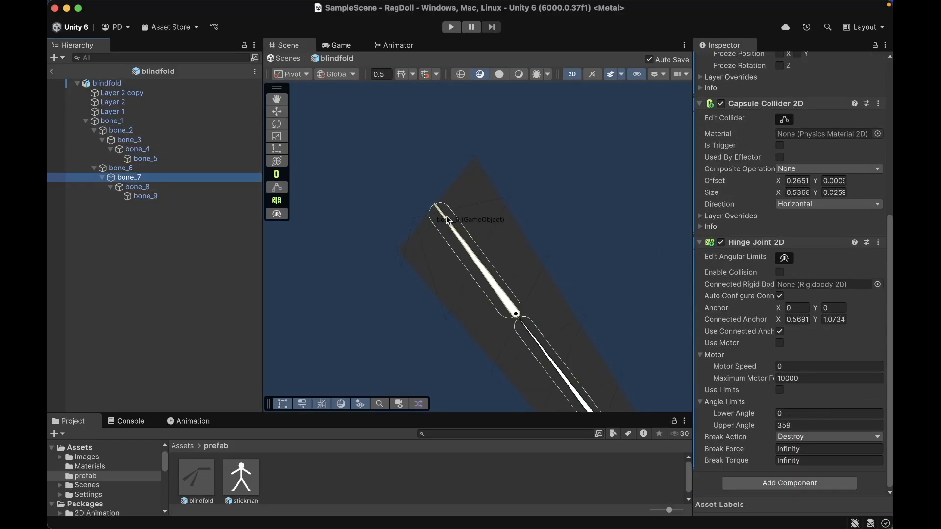
pyautogui.moveTo(794, 290); pyautogui.dragTo(795, 289)
# Add a Hinge Joint 2D to bone_8 and set bone_7 as its connected rigid body
pyautogui.click(137, 187)
pyautogui.click(787, 483)
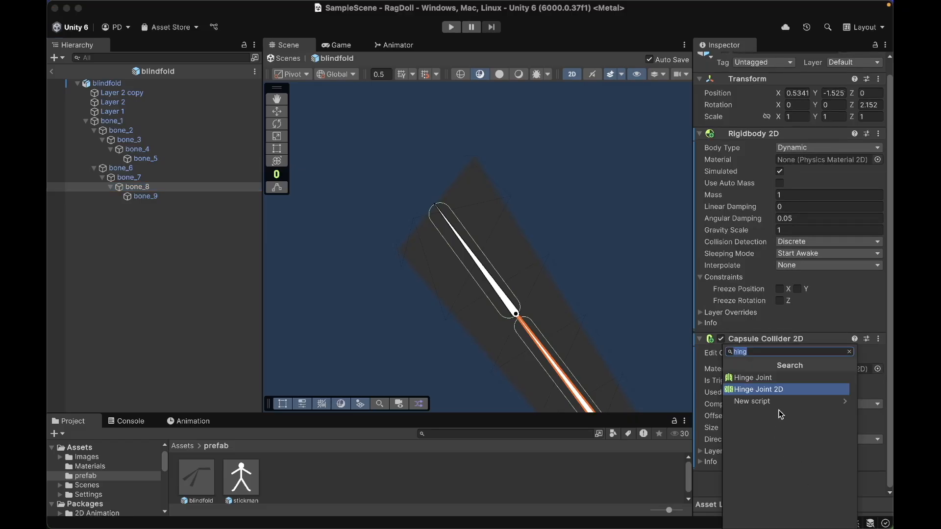
pyautogui.click(784, 391)
pyautogui.moveTo(220, 178); pyautogui.dragTo(828, 284)
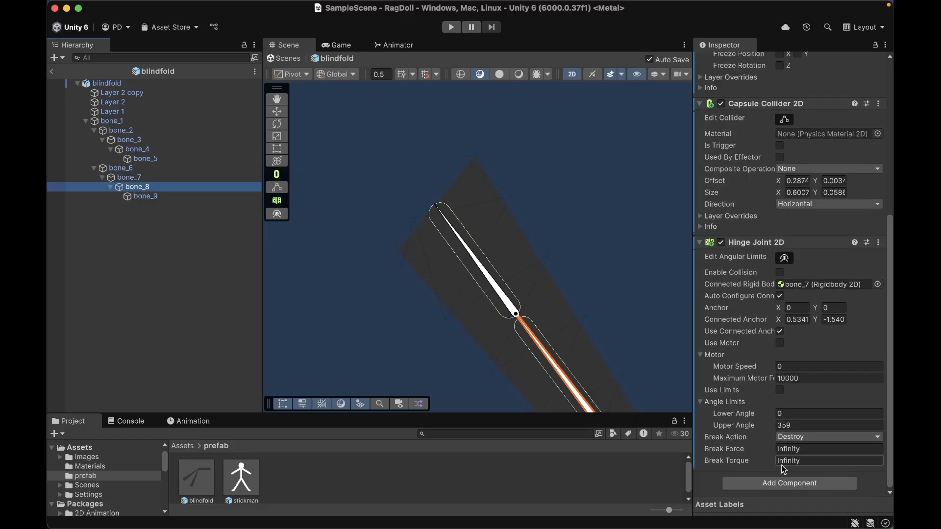
# Add a Hinge Joint 2D to bone_9 and set bone_8 as its connected rigid body
pyautogui.click(231, 196)
pyautogui.click(789, 484)
pyautogui.click(787, 391)
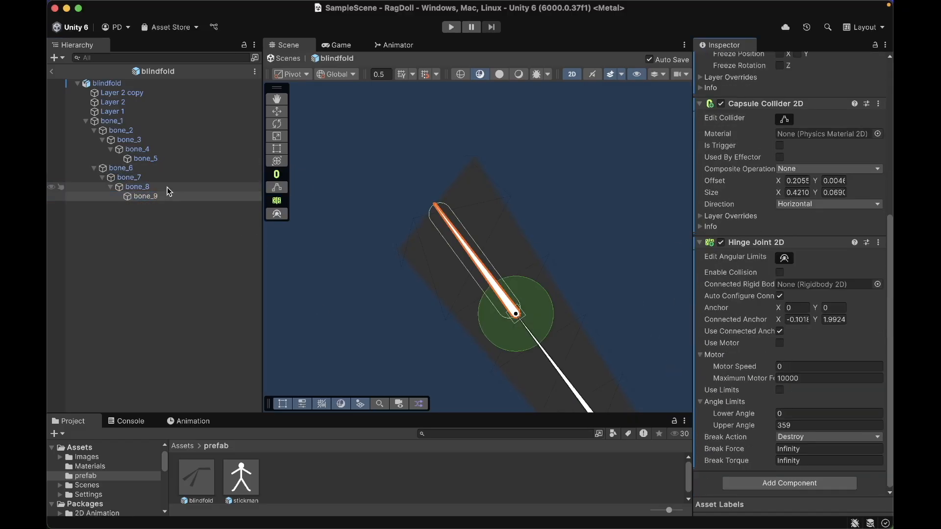
pyautogui.moveTo(167, 189); pyautogui.dragTo(828, 285)
pyautogui.click(185, 306)
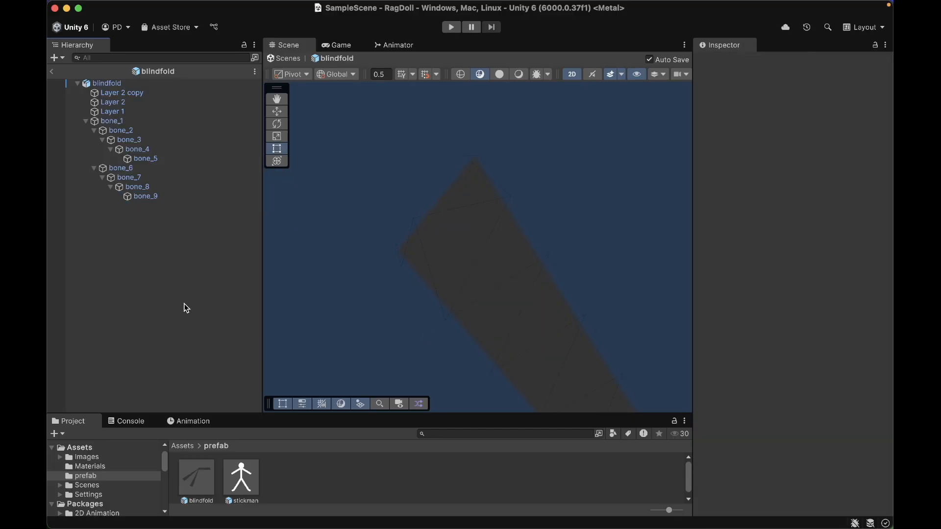
# Return from the prefab to the scene, play the game, examine how the blindfold tails swing on the stickman, and stop playback
pyautogui.click(284, 57)
pyautogui.click(346, 47)
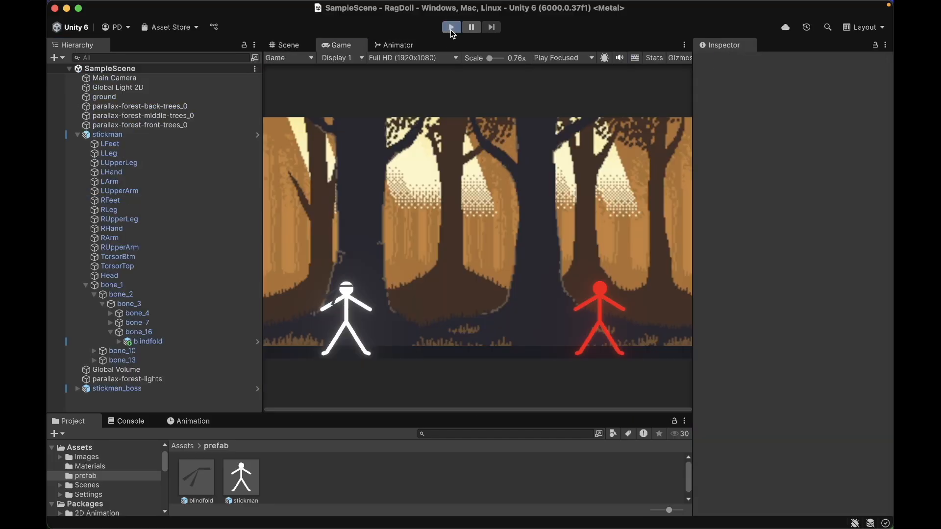
pyautogui.click(451, 28)
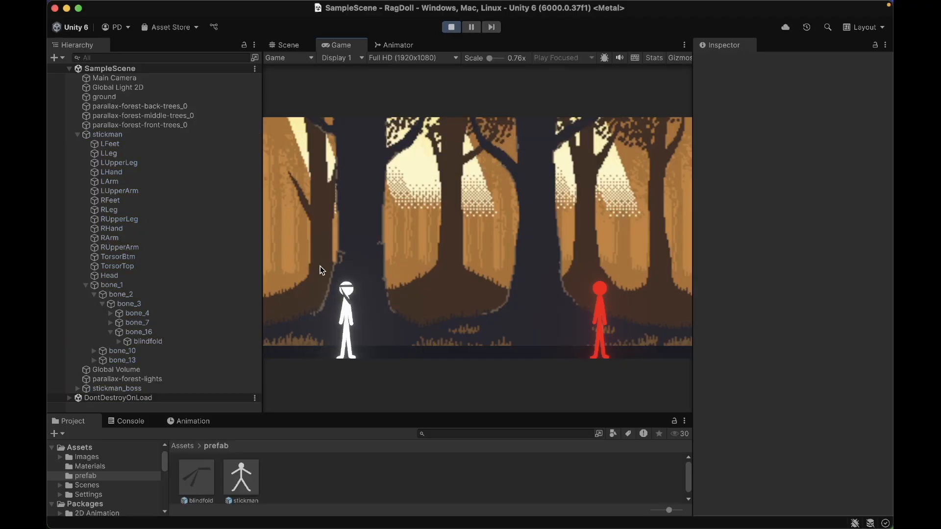
pyautogui.click(290, 50)
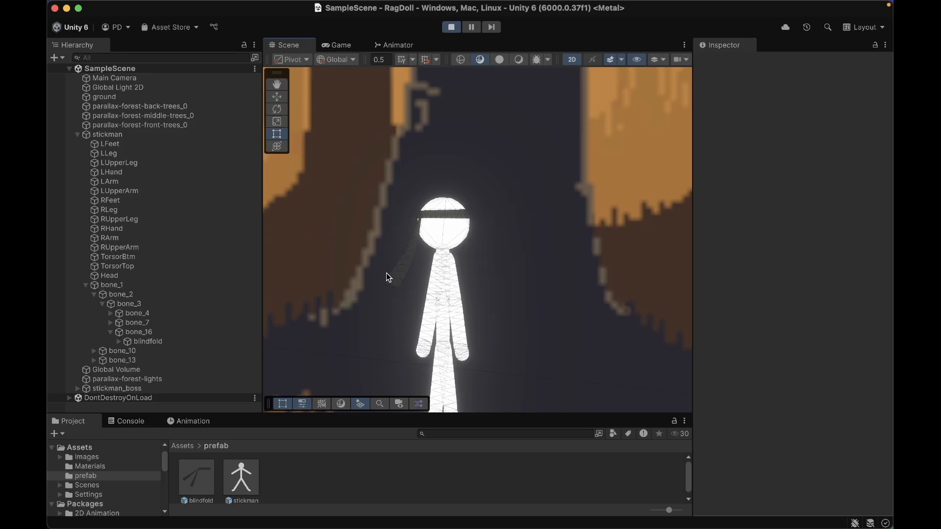
pyautogui.scroll(2, 389, 277)
pyautogui.scroll(3, 389, 277)
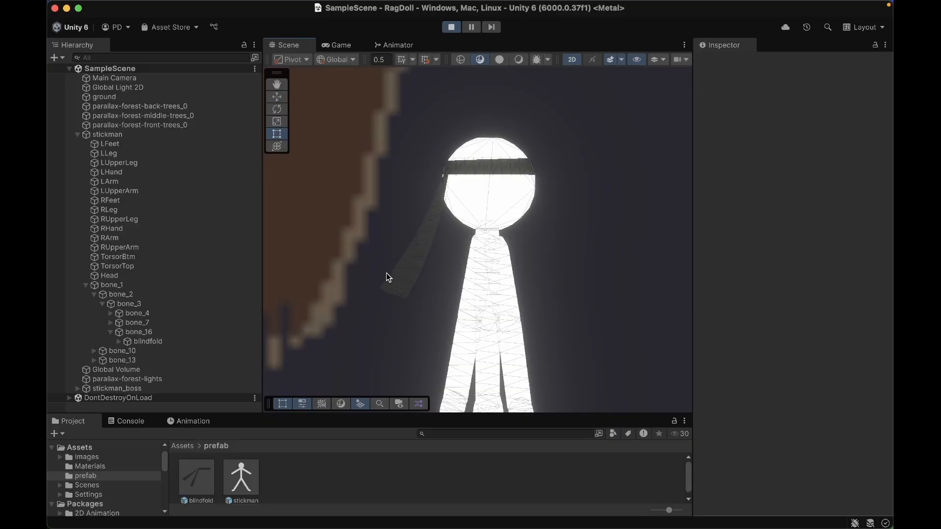
pyautogui.scroll(-10, 389, 277)
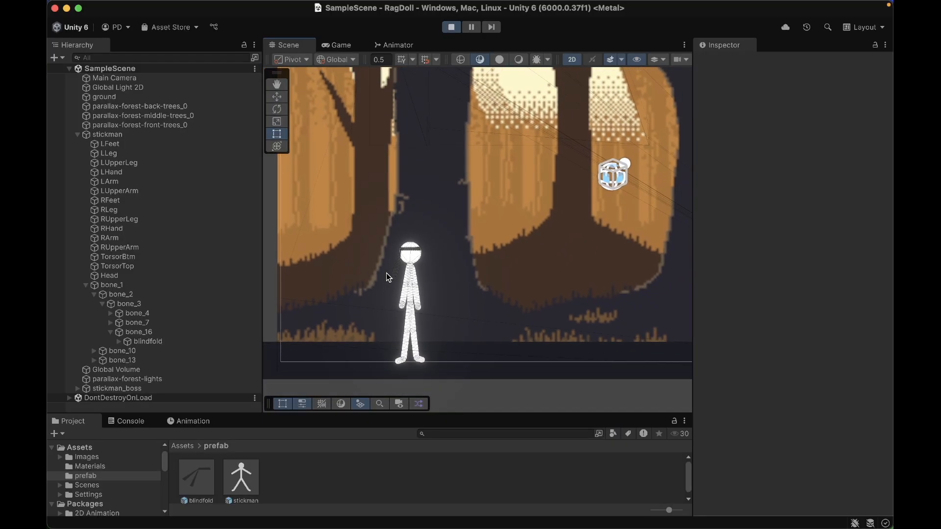
pyautogui.scroll(10, 389, 278)
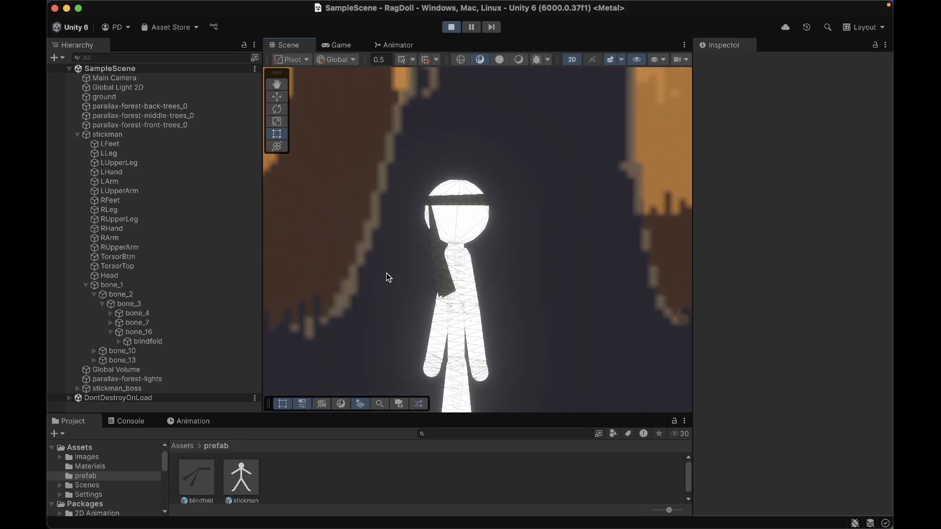
pyautogui.scroll(3, 389, 277)
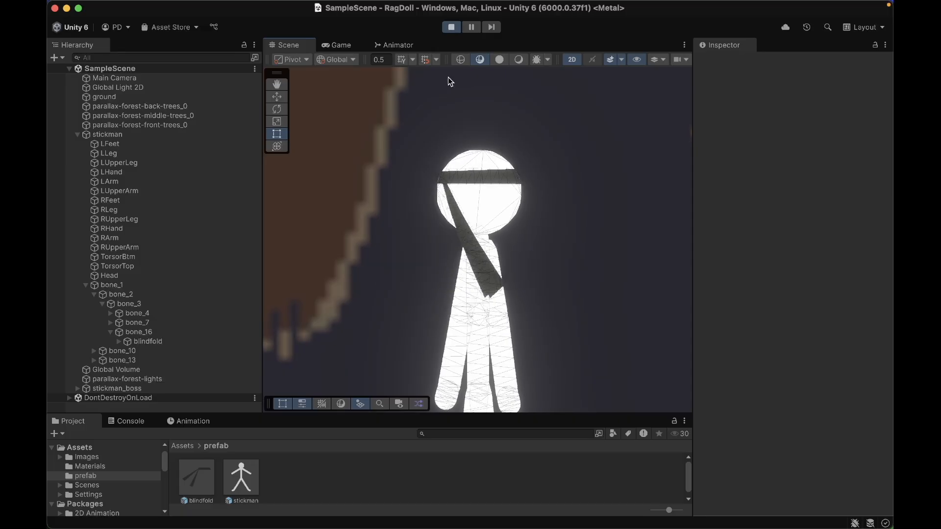
pyautogui.click(453, 27)
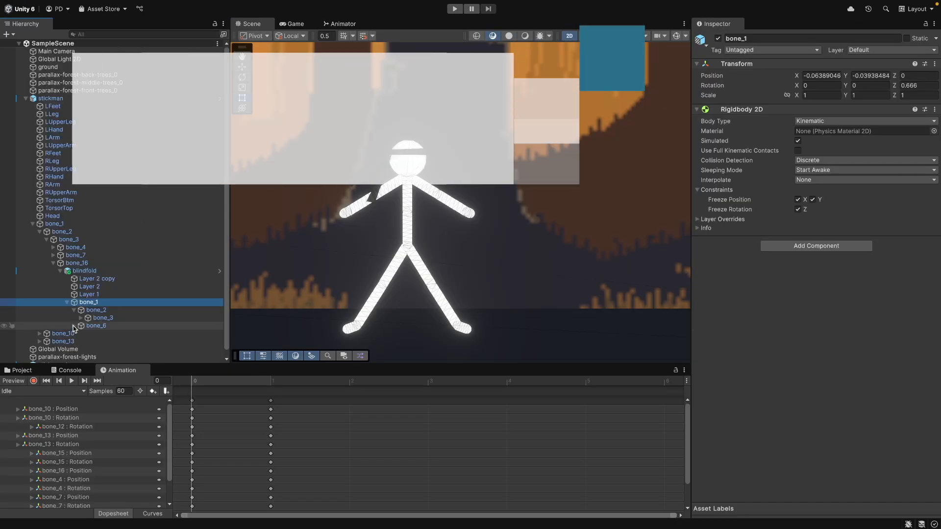
# Turn off Auto Configure Connected Anchor on the hinge joints of the stickman's blindfold bones bone_2 through bone_9, and save the scene
pyautogui.click(81, 318)
pyautogui.scroll(-2, 86, 316)
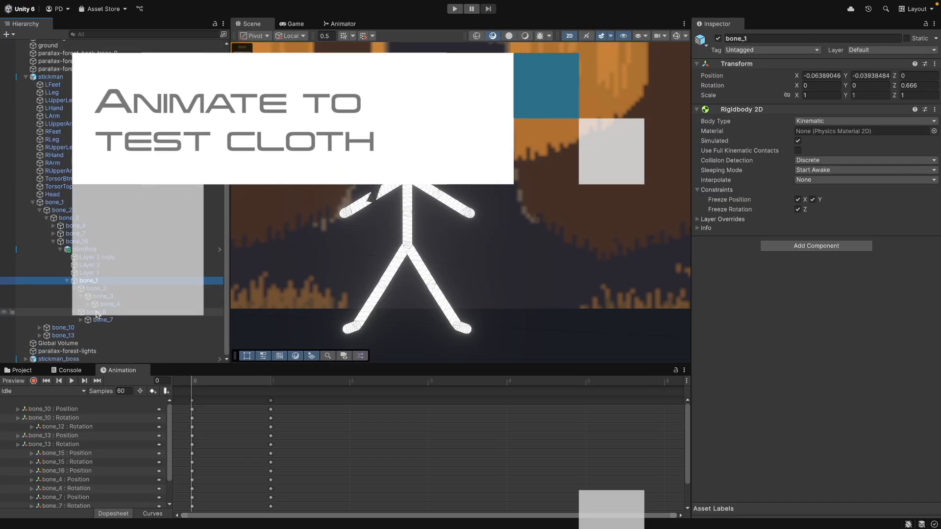
pyautogui.click(89, 305)
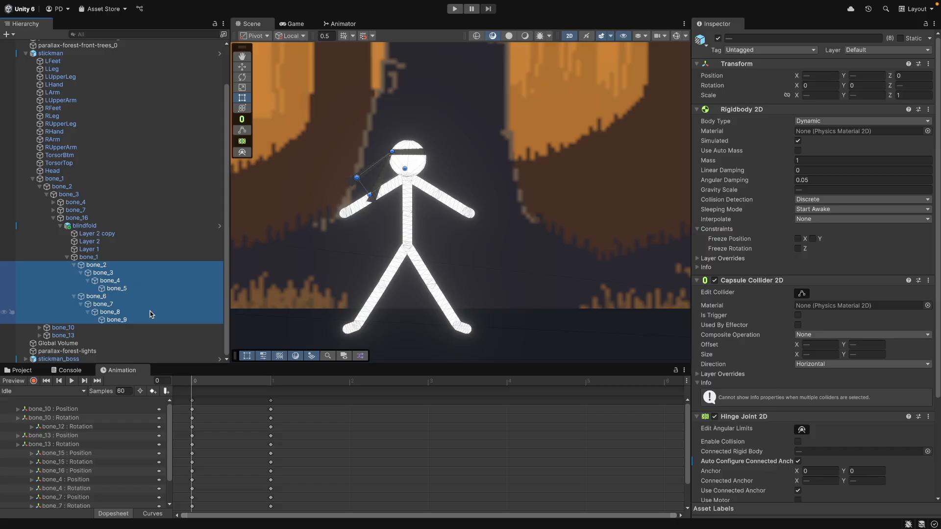
pyautogui.scroll(-5, 767, 326)
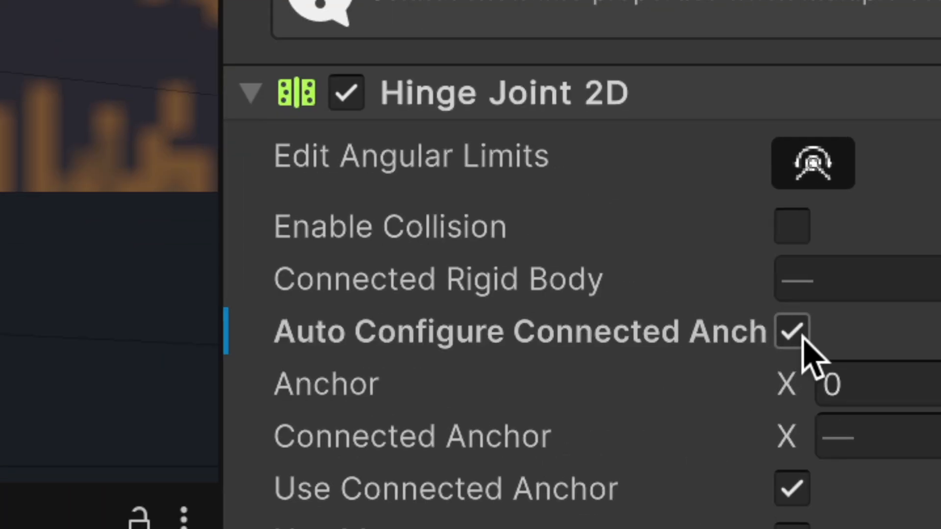
pyautogui.click(793, 332)
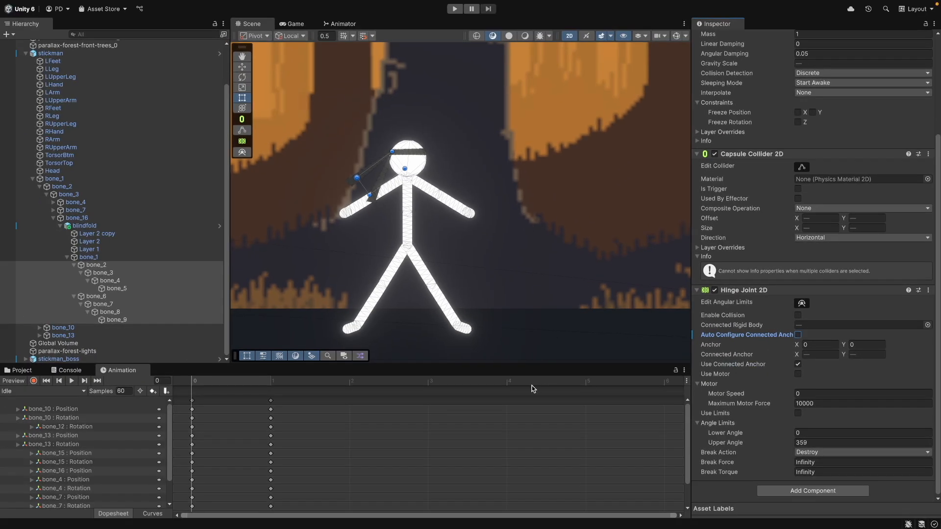
pyautogui.press('super+s')
# Move all keyframes at frame 1 of the Idle animation to frame 15
pyautogui.click(223, 402)
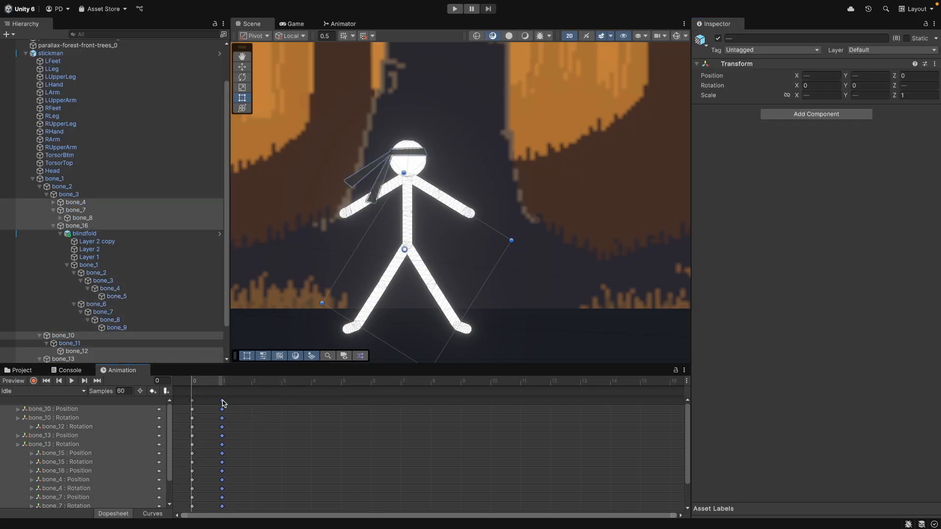
pyautogui.moveTo(227, 403); pyautogui.dragTo(582, 403)
# Record a rotation keyframe for the head bone bone_16 at frame 5 of Idle, with Z rotation about -20.37
pyautogui.click(372, 382)
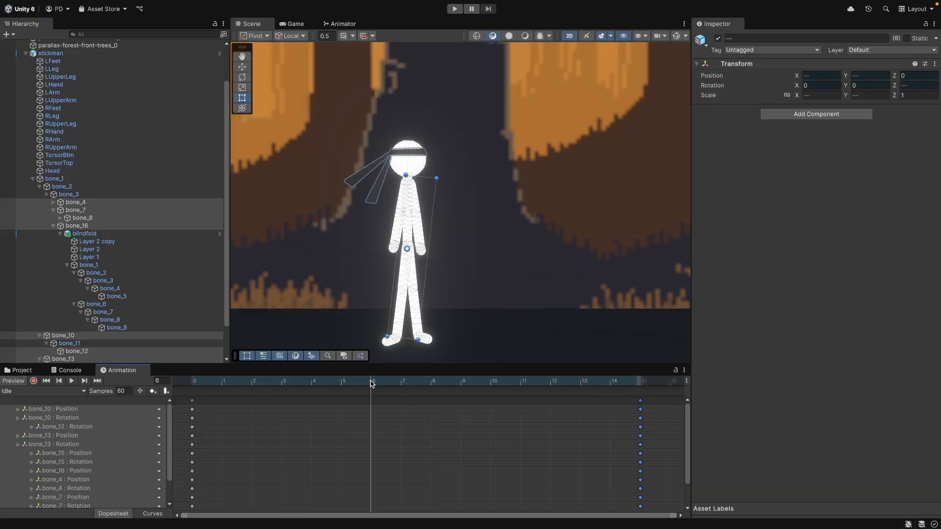
pyautogui.click(122, 242)
pyautogui.click(121, 235)
pyautogui.press('w')
pyautogui.click(125, 264)
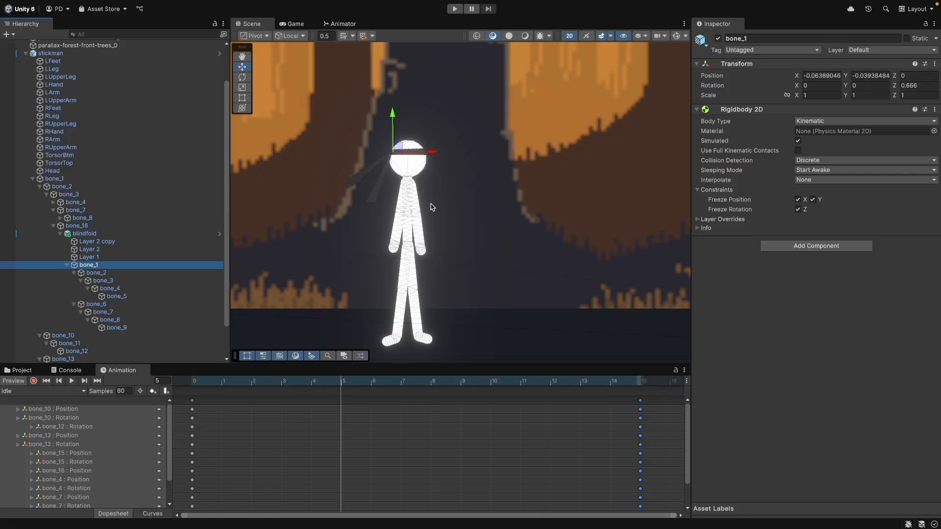
pyautogui.click(77, 226)
pyautogui.press('e')
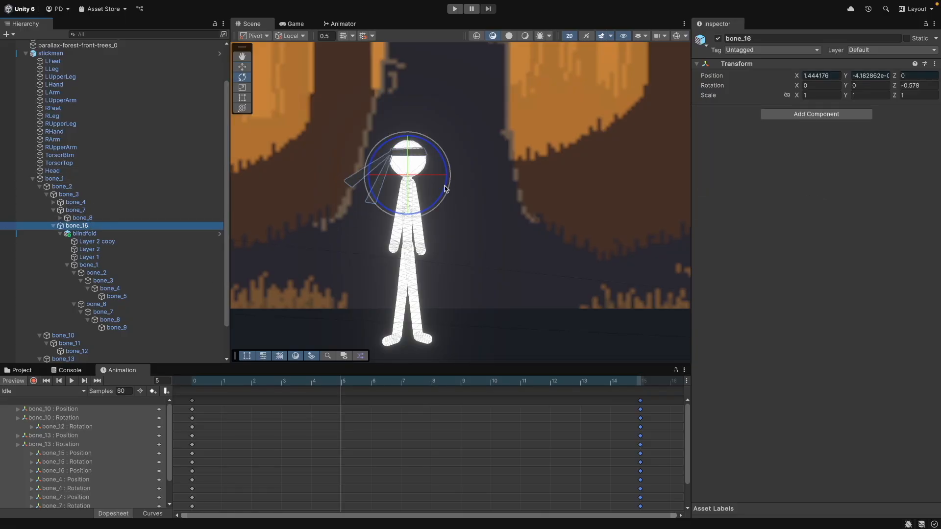
pyautogui.moveTo(447, 202); pyautogui.dragTo(447, 219)
pyautogui.press('w')
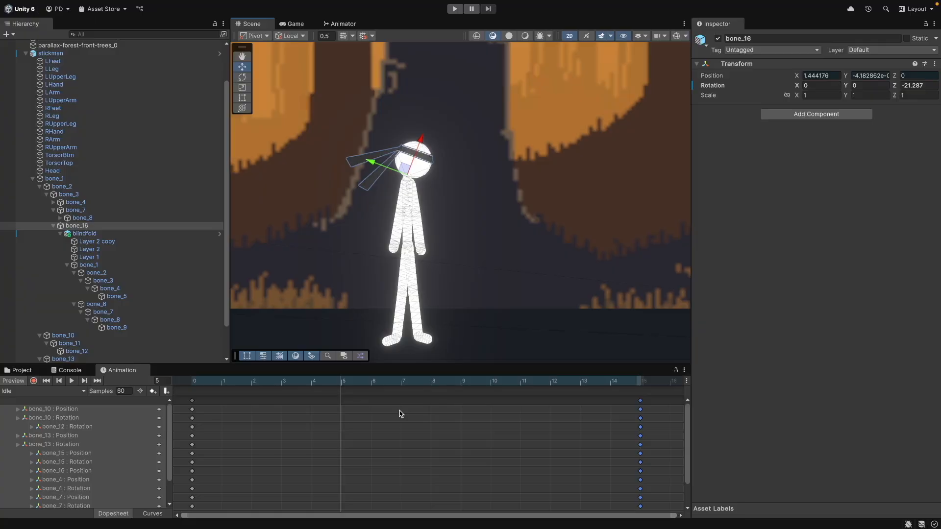
pyautogui.click(34, 381)
pyautogui.press('e')
pyautogui.moveTo(445, 164); pyautogui.dragTo(453, 190)
# Preview the Idle animation and set its sample rate to 12
pyautogui.click(72, 382)
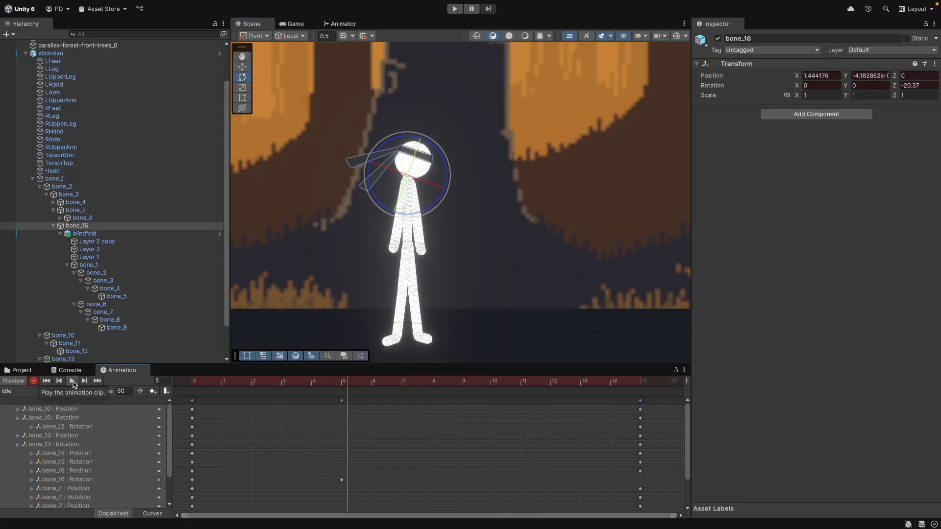
pyautogui.click(122, 391)
pyautogui.write('12')
pyautogui.press('Return')
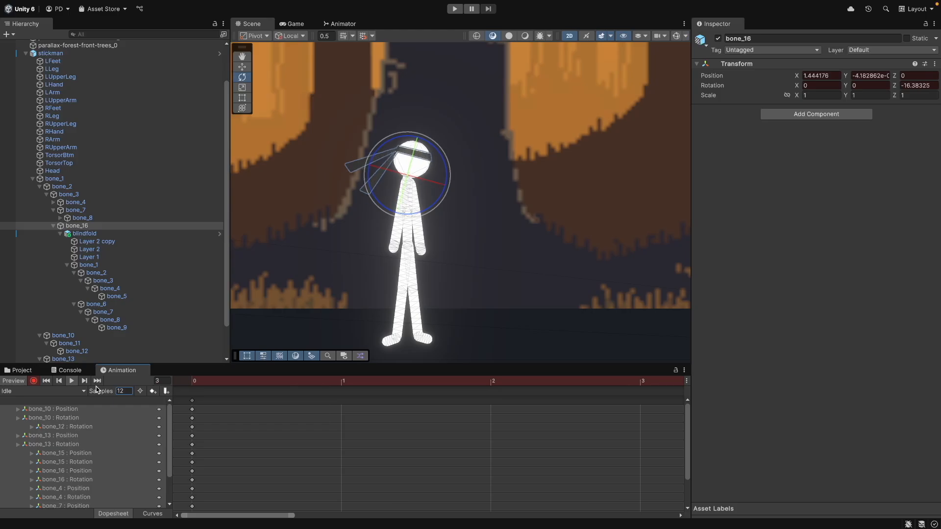
# Copy the Idle animation's frame 0 keyframes to frame 30 and preview the clip
pyautogui.scroll(-5, 361, 425)
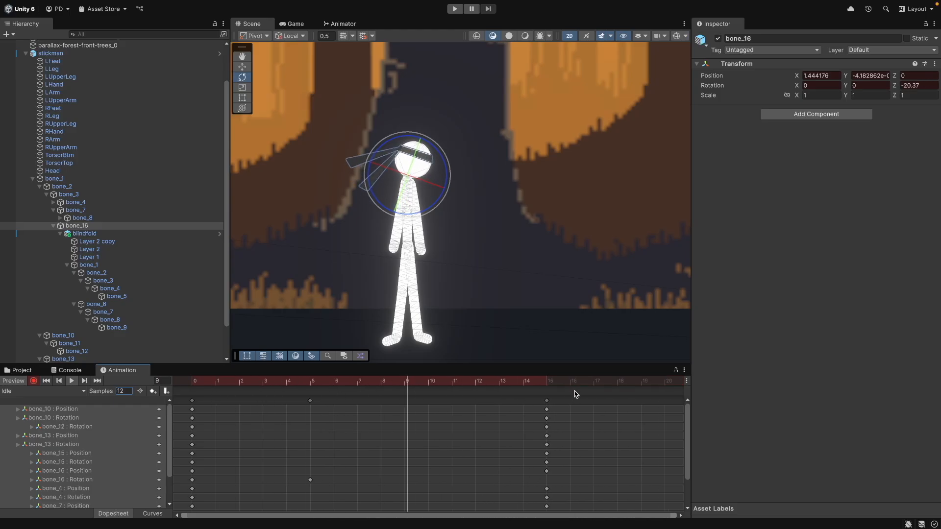
pyautogui.scroll(-3, 400, 420)
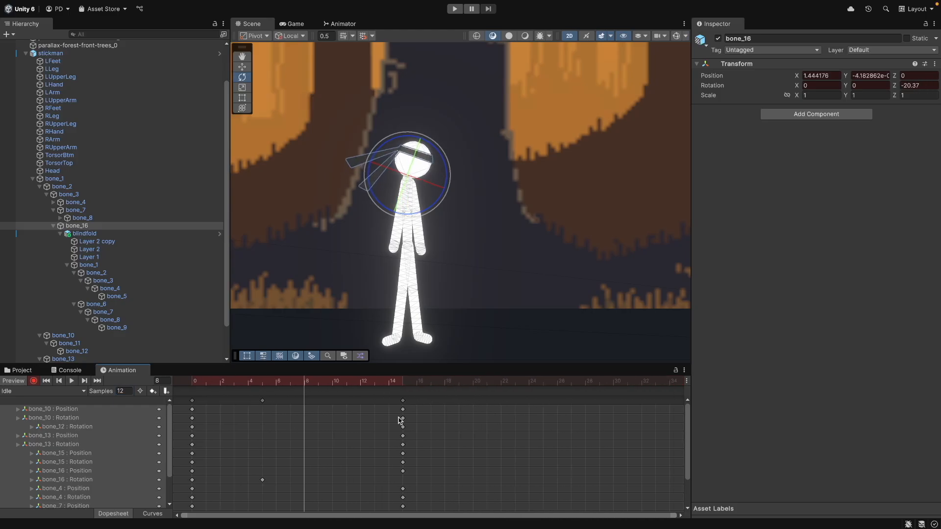
pyautogui.click(262, 400)
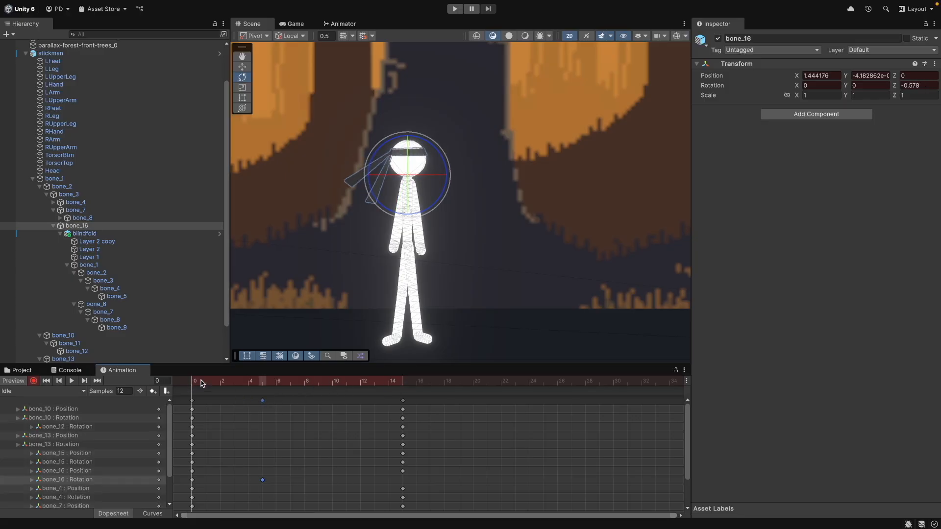
pyautogui.click(193, 401)
pyautogui.press('super+c')
pyautogui.moveTo(583, 384); pyautogui.dragTo(613, 385)
pyautogui.press('super+v')
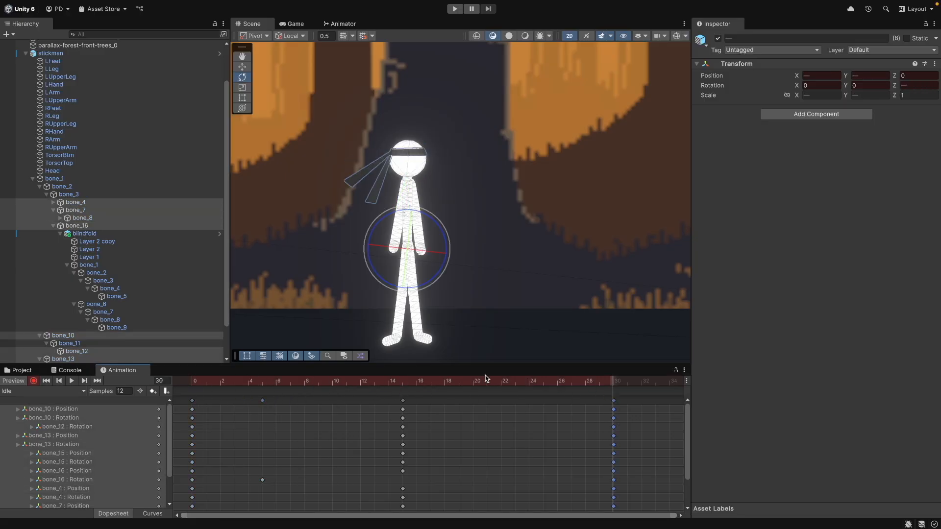
pyautogui.moveTo(439, 382); pyautogui.dragTo(150, 371)
pyautogui.press('space')
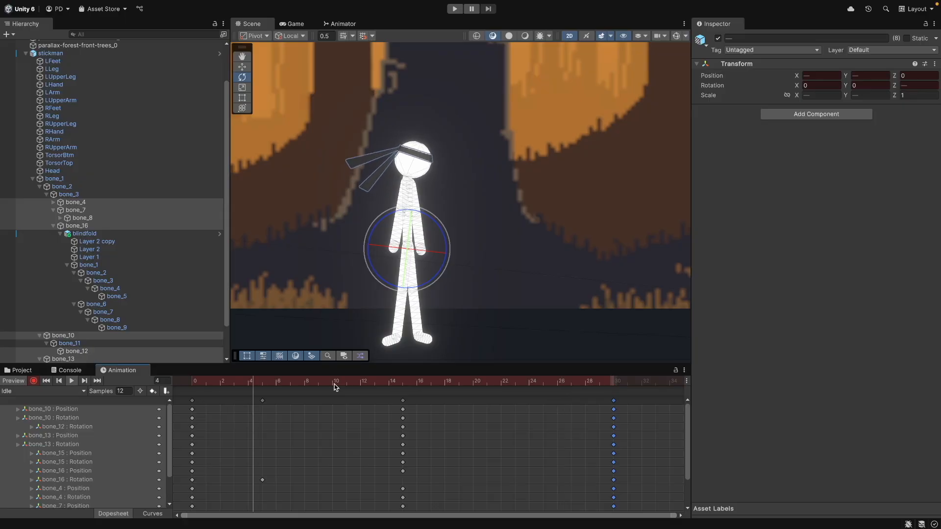
# Paste the copied starting keyframes at frame 48 of the Idle animation and preview the clip
pyautogui.scroll(-5, 546, 439)
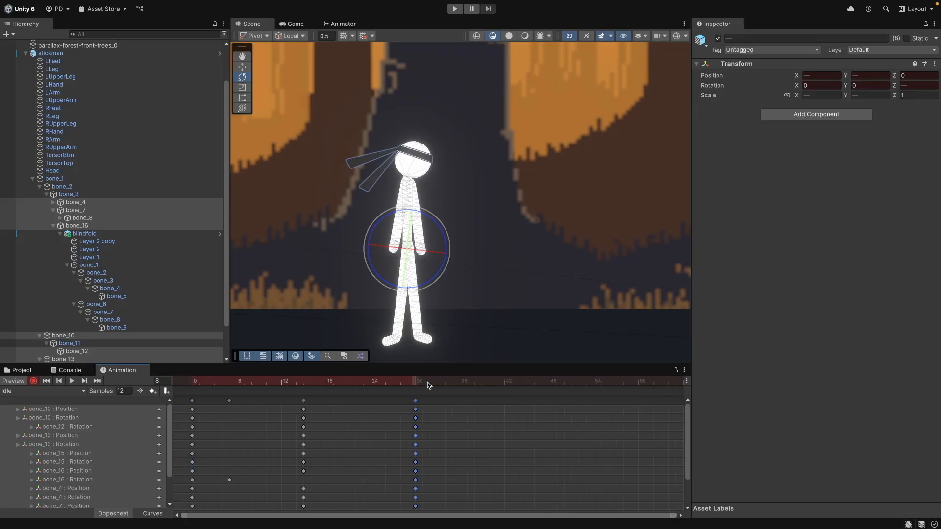
pyautogui.moveTo(426, 386); pyautogui.dragTo(586, 390)
pyautogui.click(153, 390)
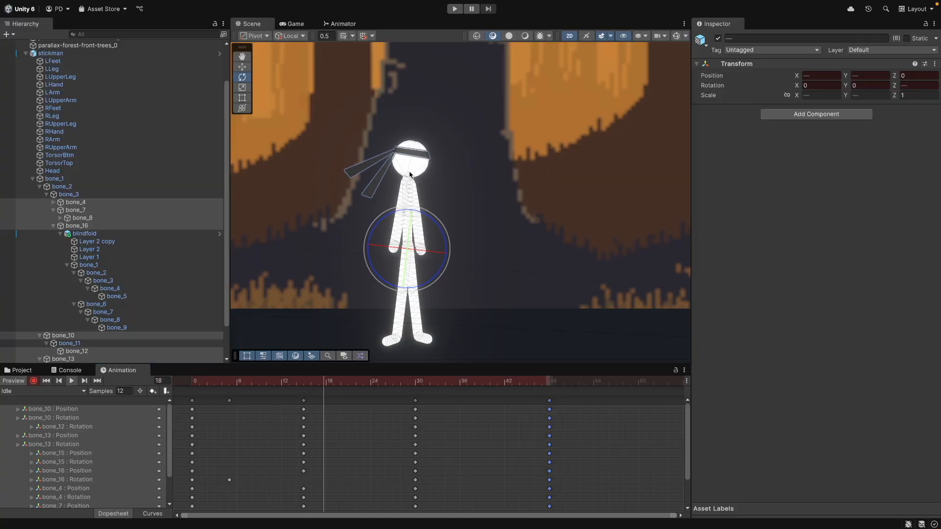
# Play the game and maximize the Game view to examine how the blindfold cloth reacts to the head movement
pyautogui.click(295, 24)
pyautogui.click(454, 9)
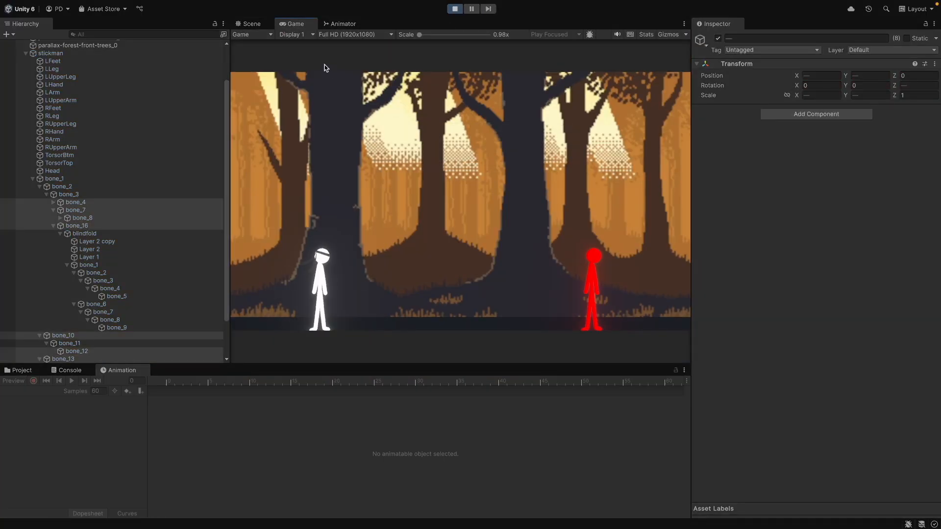
pyautogui.doubleClick(297, 24)
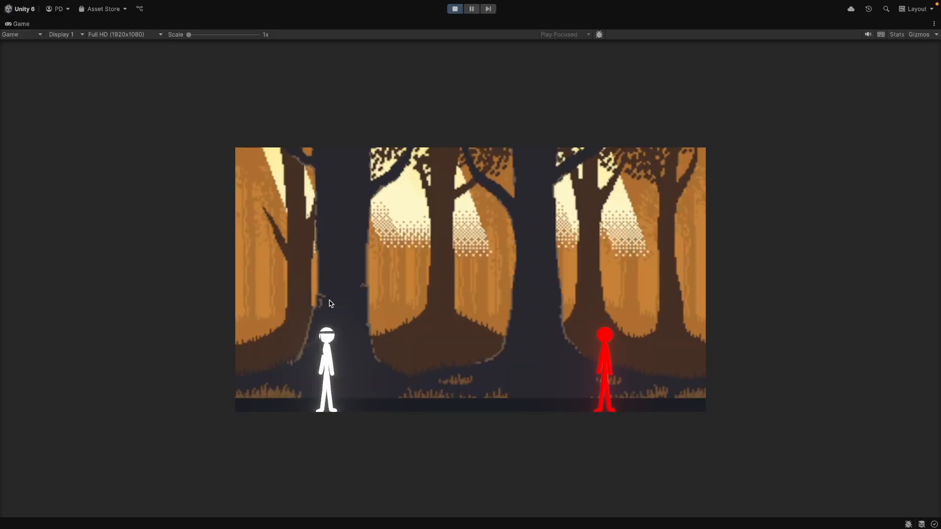